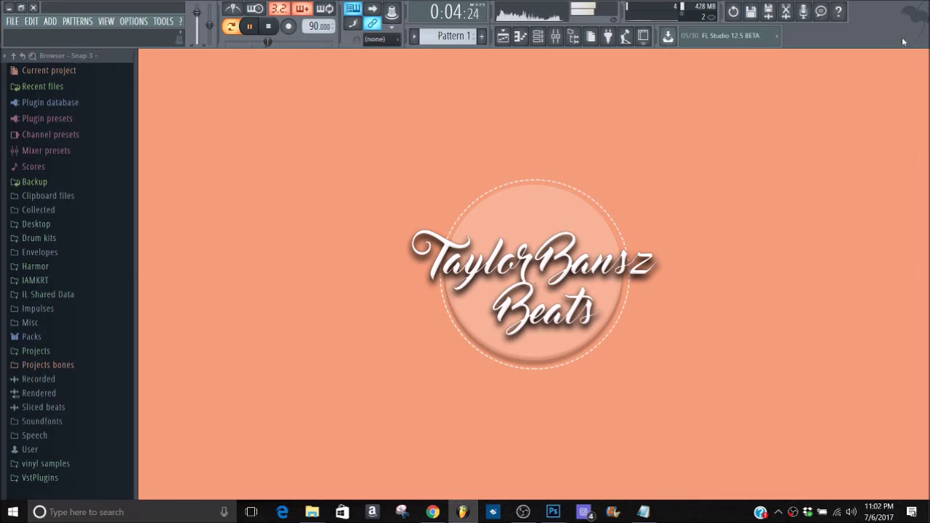
Open the channel rack and the mixer, and play the pattern to hear the unprocessed loop.
left_click(538, 36)
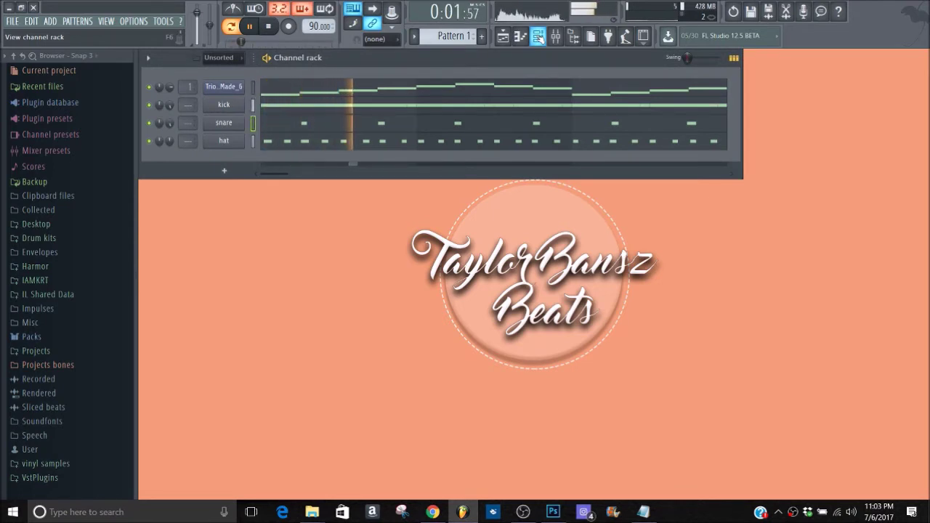
key("space")
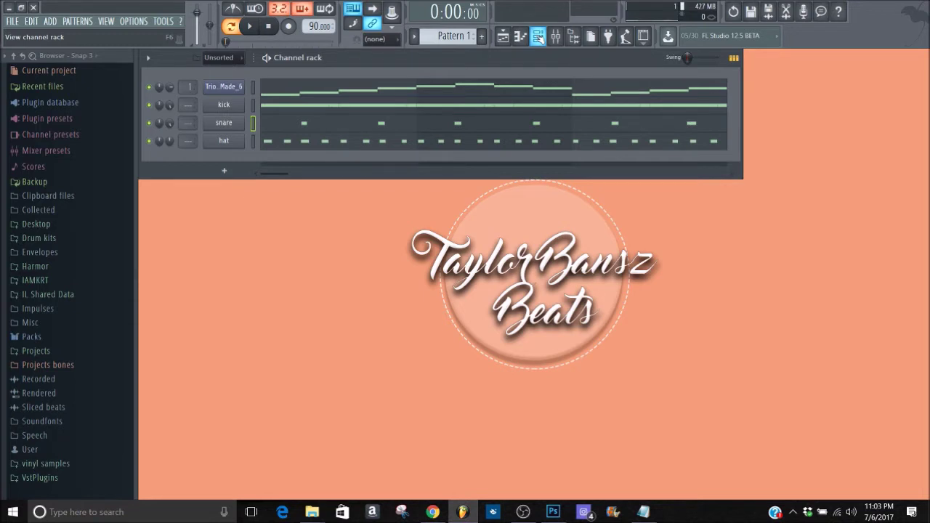
left_click(555, 36)
key("space")
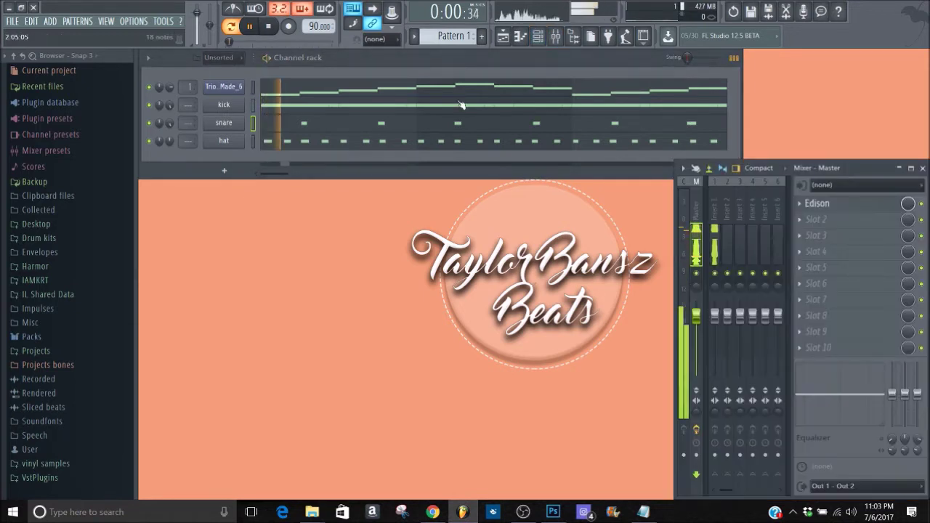
right_click(696, 412)
key("Escape")
key("space")
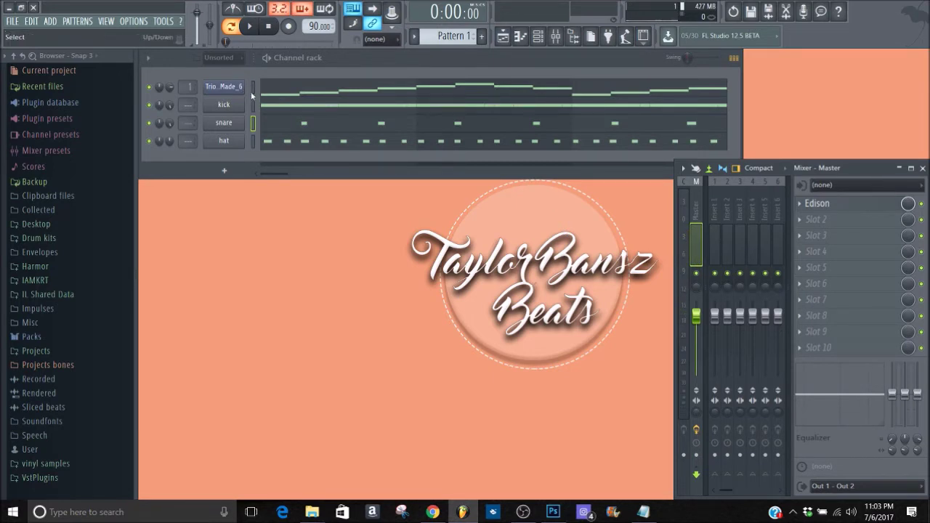
Select all four channels and route them to consecutive mixer tracks starting from Insert 1.
left_click_drag(252, 91, 252, 140)
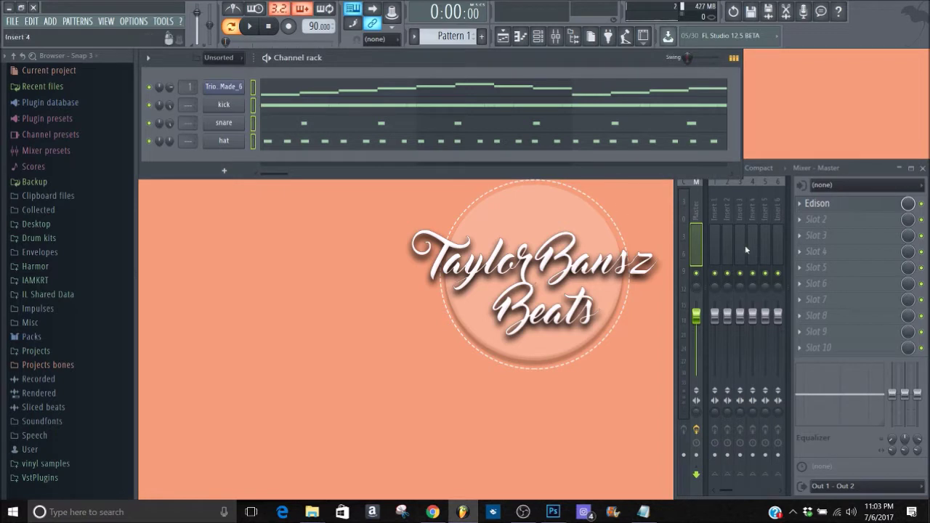
left_click(711, 234)
right_click(715, 231)
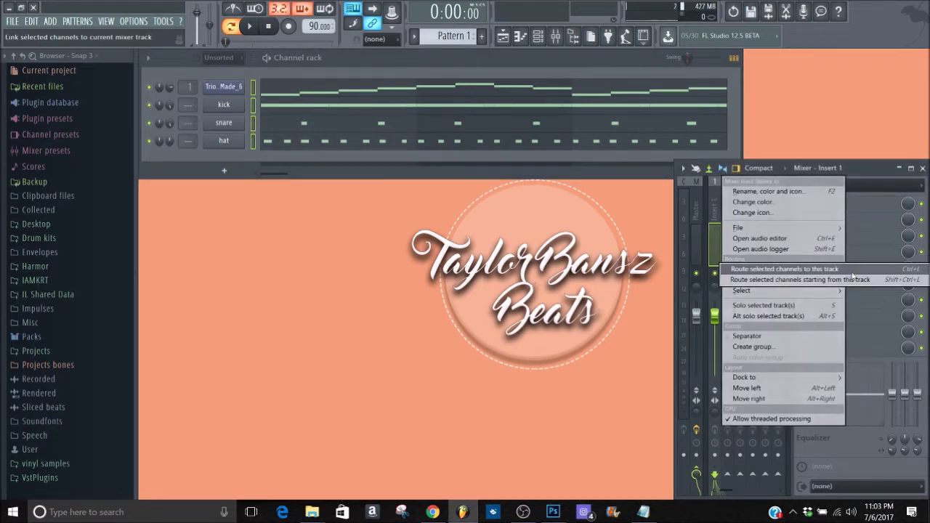
left_click(799, 279)
Maximize the mixer while auditioning the pattern and solo the sample's track.
key("space")
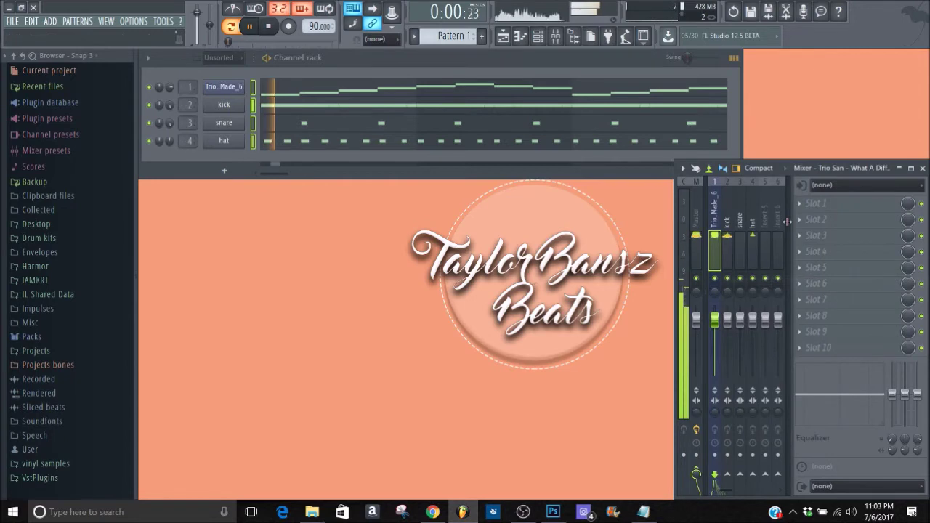
left_click(911, 169)
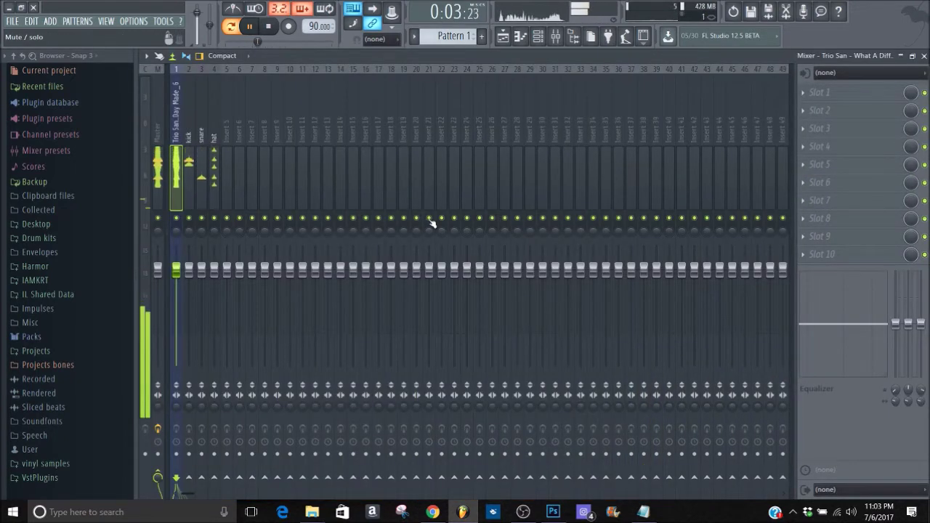
key("space")
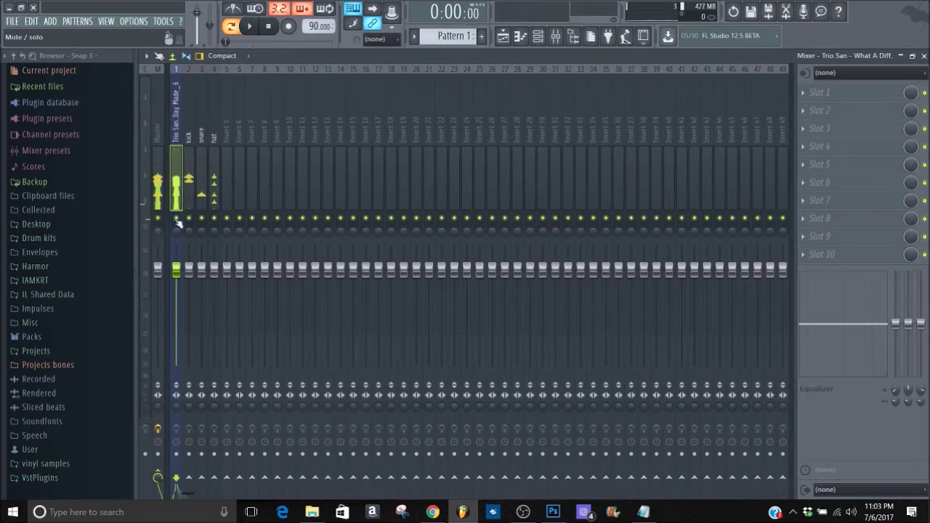
right_click(176, 219)
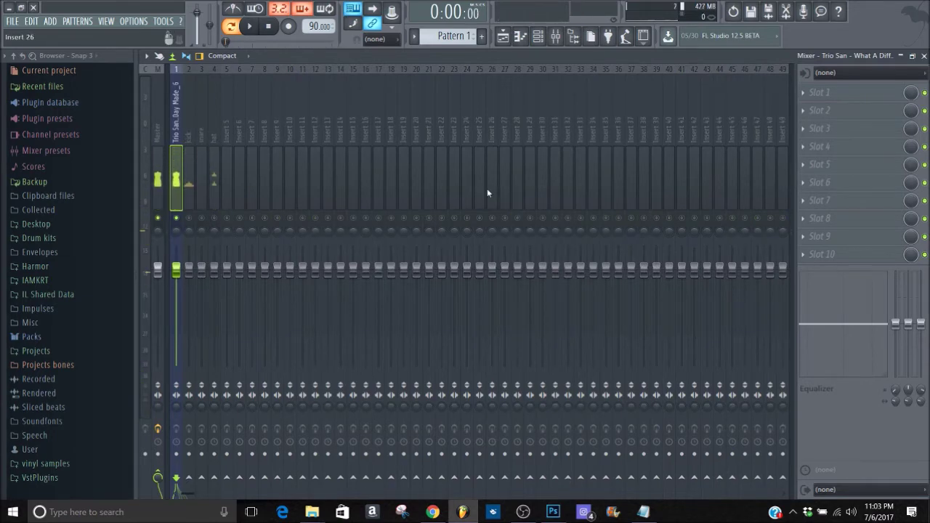
Load Fruity Parametric EQ 2 in slot 1 of the sample track and boost the upper bands during playback.
left_click(833, 95)
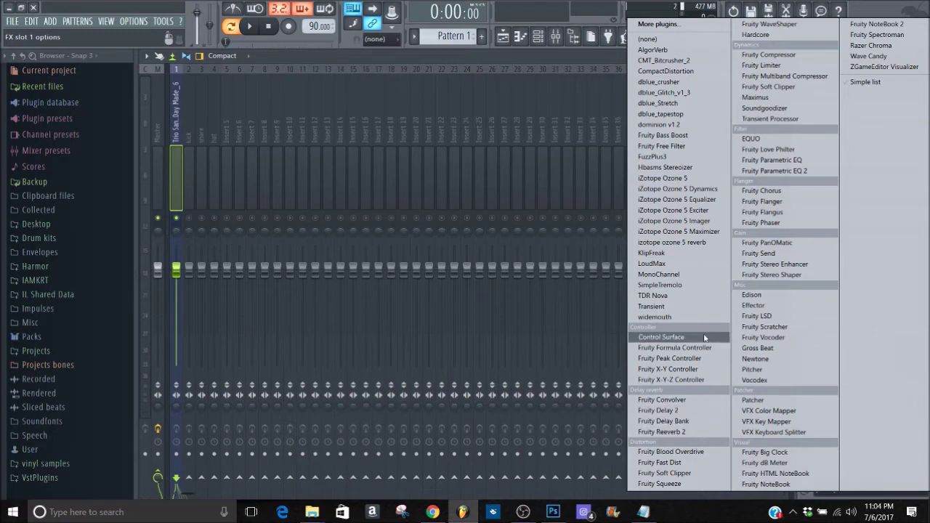
left_click(804, 172)
key("space")
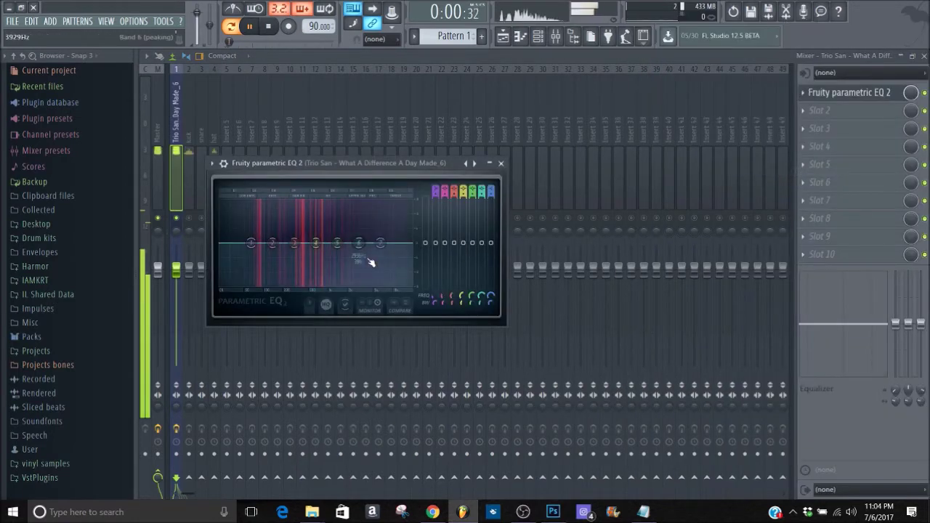
left_click_drag(380, 250, 338, 242)
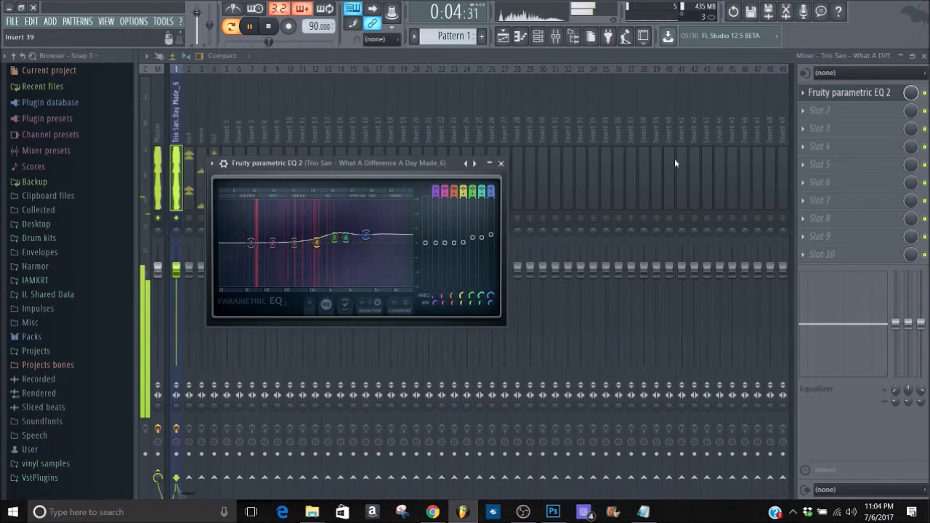
key("space")
Remove the EQ from slot 1 of the sample track and audition the unprocessed sample.
left_click(804, 94)
mouse_move(814, 106)
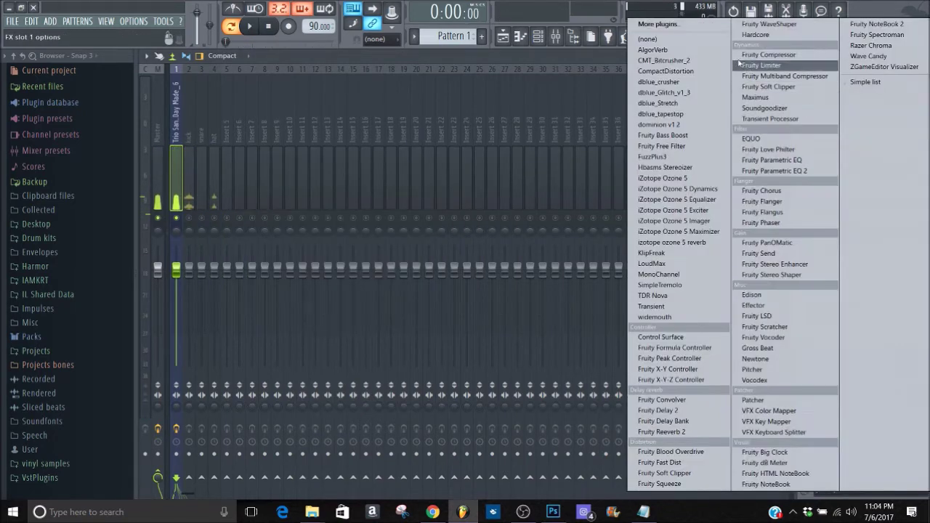
left_click(698, 40)
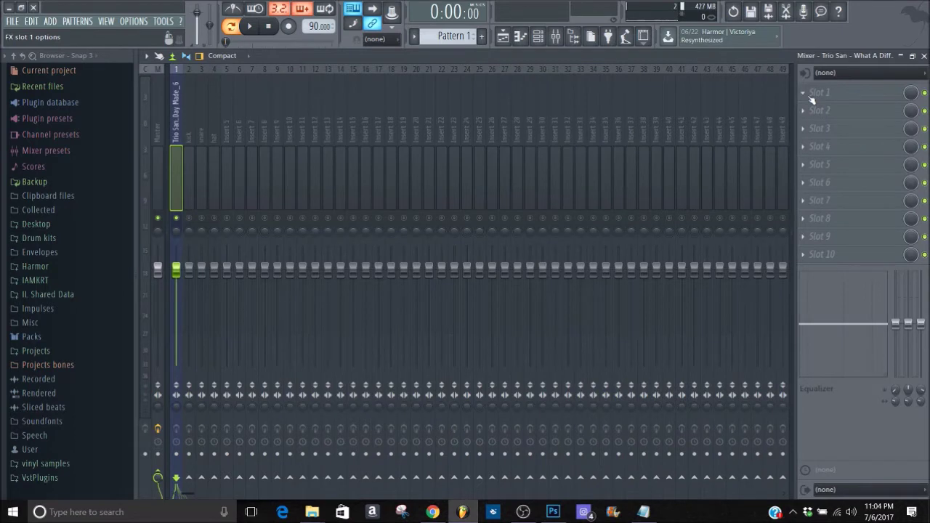
key("space")
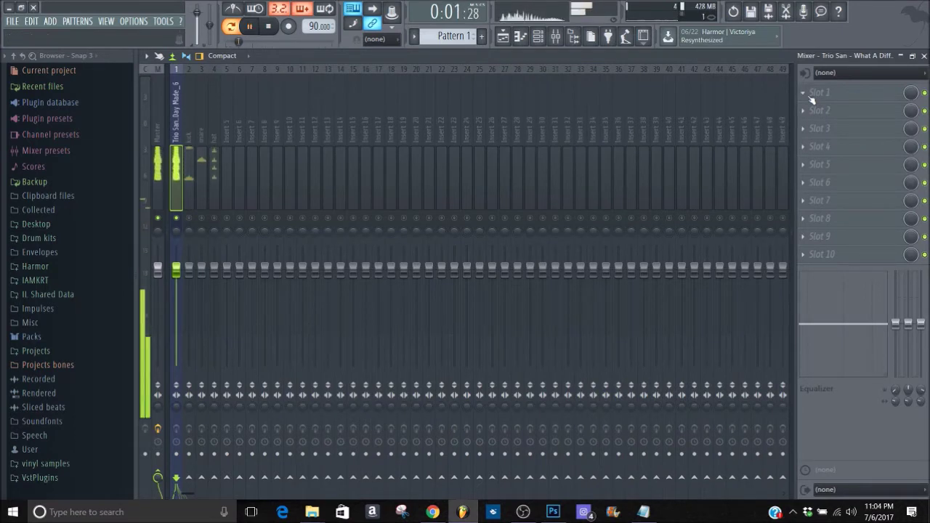
key("space")
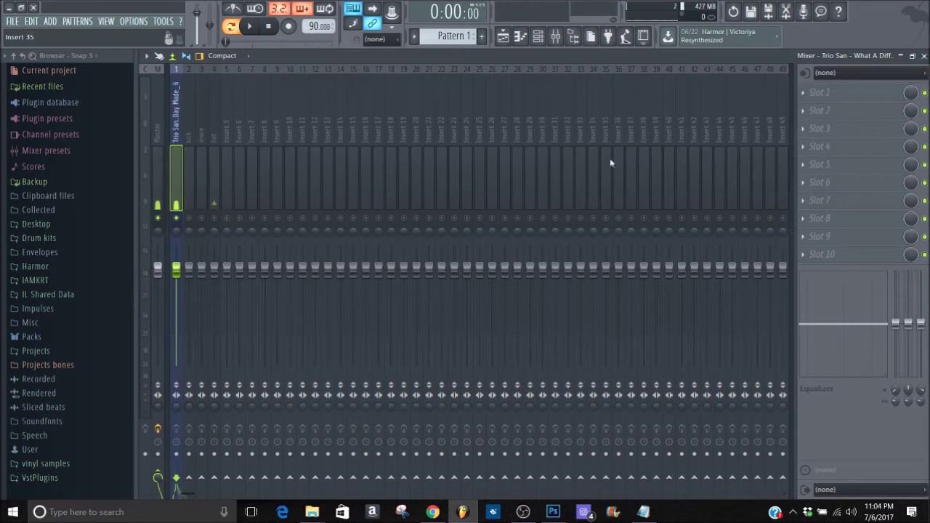
Set the master track's stereo separation to 17% merged and unsolo the sample track during playback.
left_click(160, 406)
key("space")
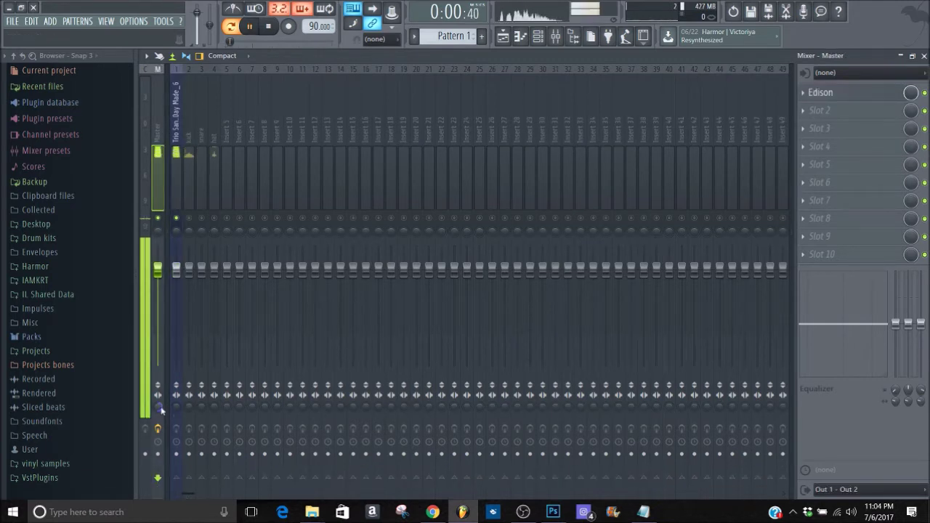
right_click(175, 218)
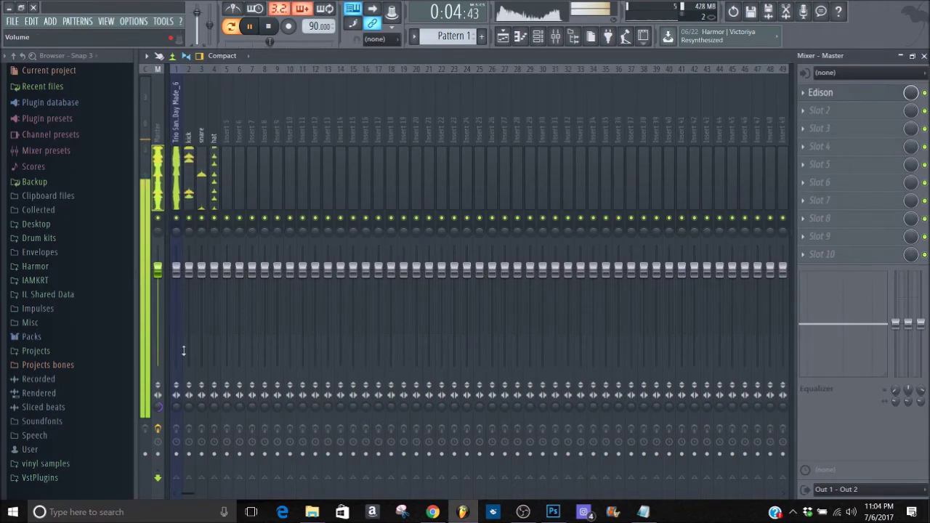
key("space")
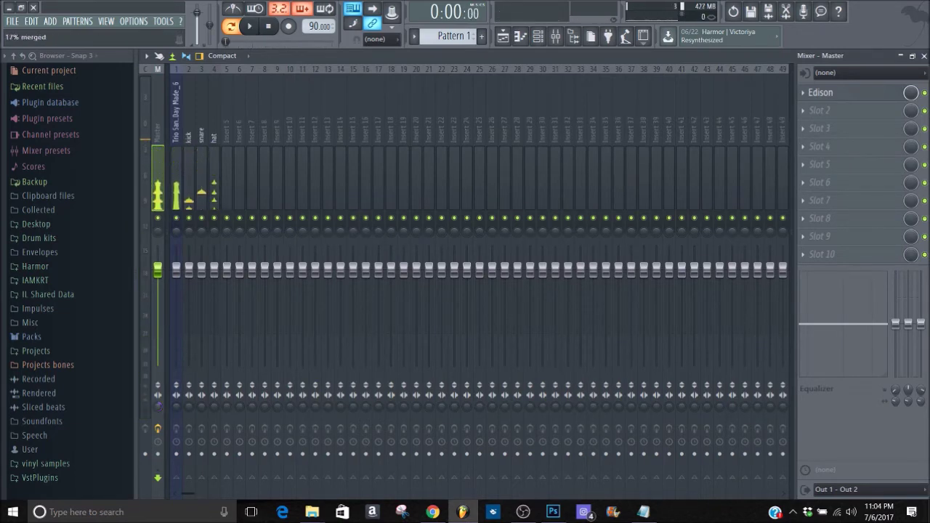
Load Fruity Reeverb 2 in slot 1 of the sample track and audition it with the pattern.
left_click(175, 146)
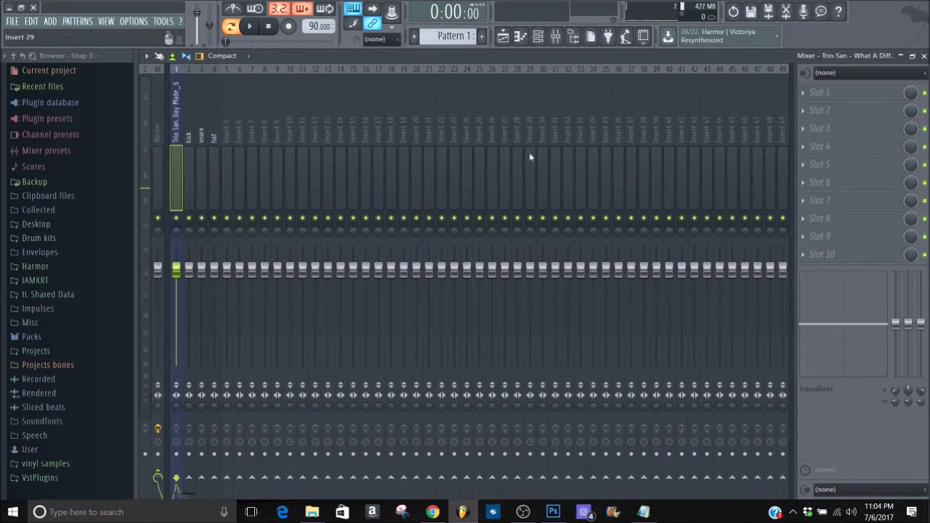
left_click(842, 94)
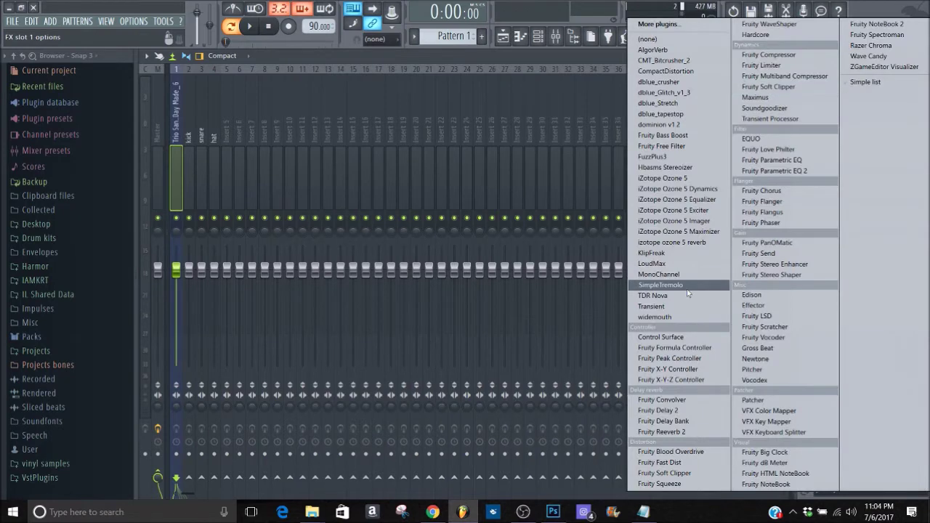
left_click(661, 431)
key("space")
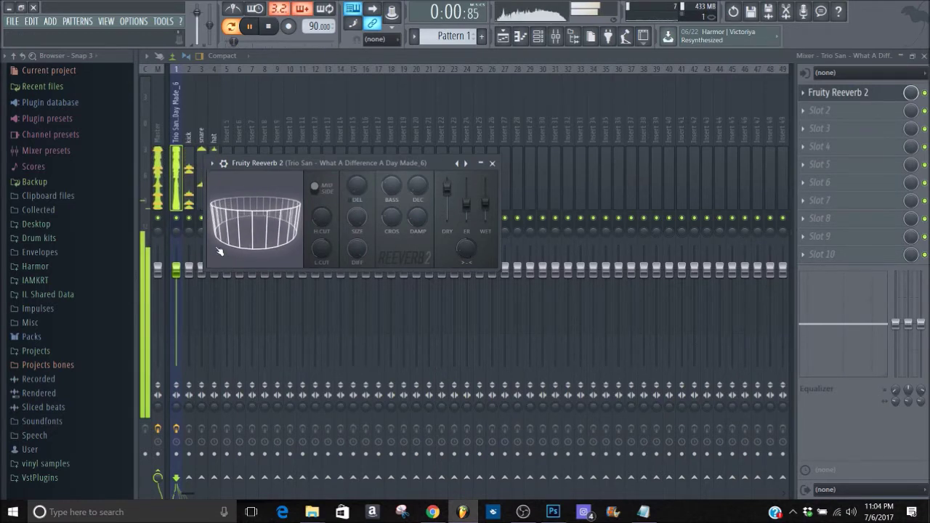
key("space")
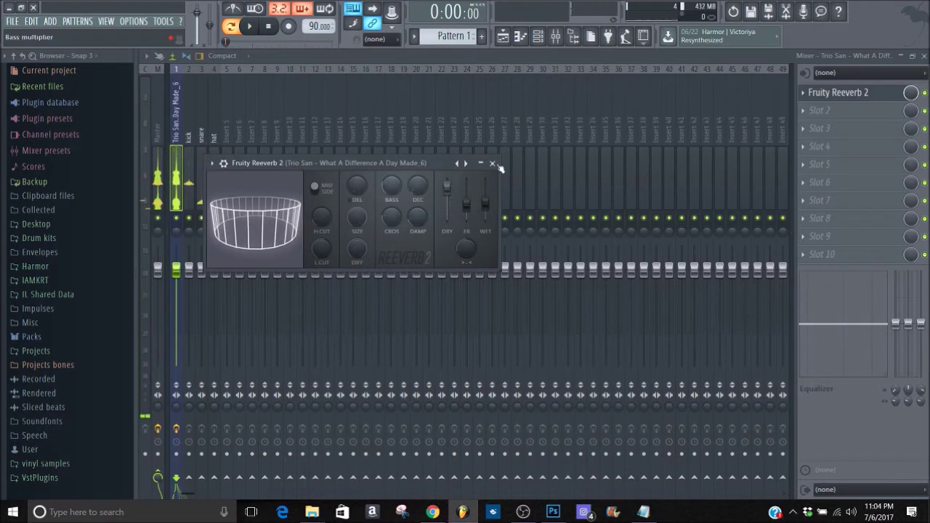
Set the reverb's wet level to 68% while the pattern plays.
key("space")
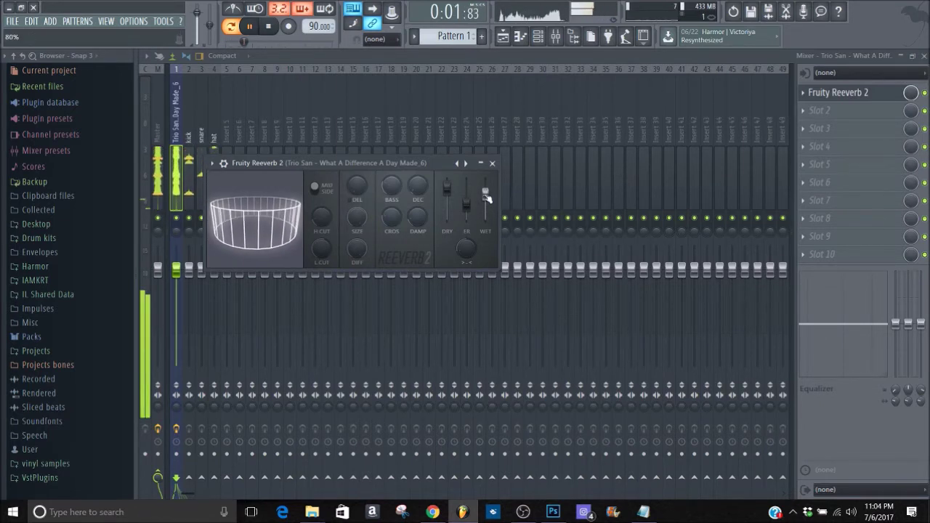
left_click_drag(487, 198, 487, 202)
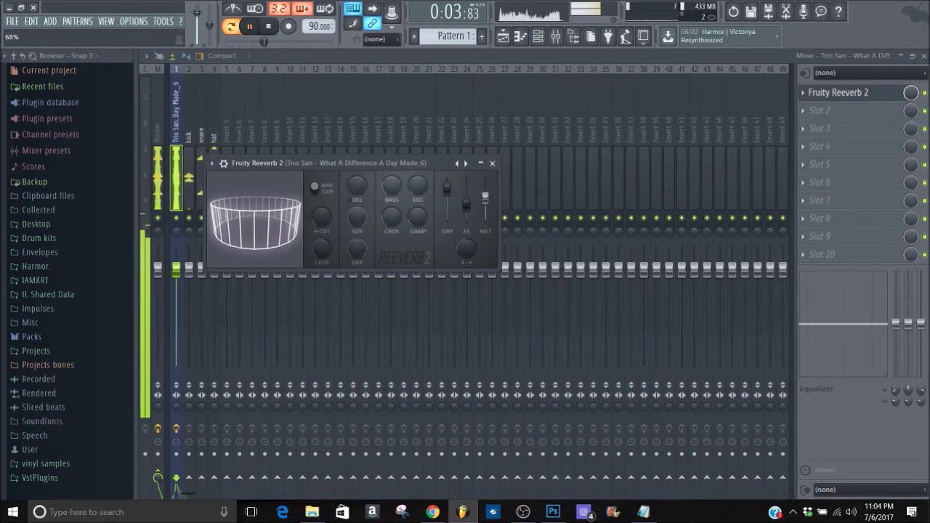
left_click(925, 93)
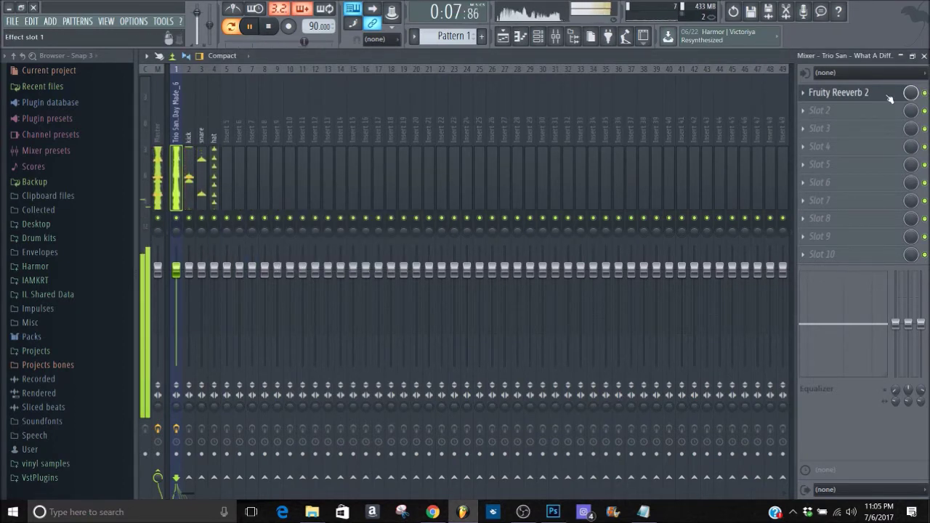
Reset the master track's stereo separation and stop playback.
left_click(159, 430)
right_click(156, 408)
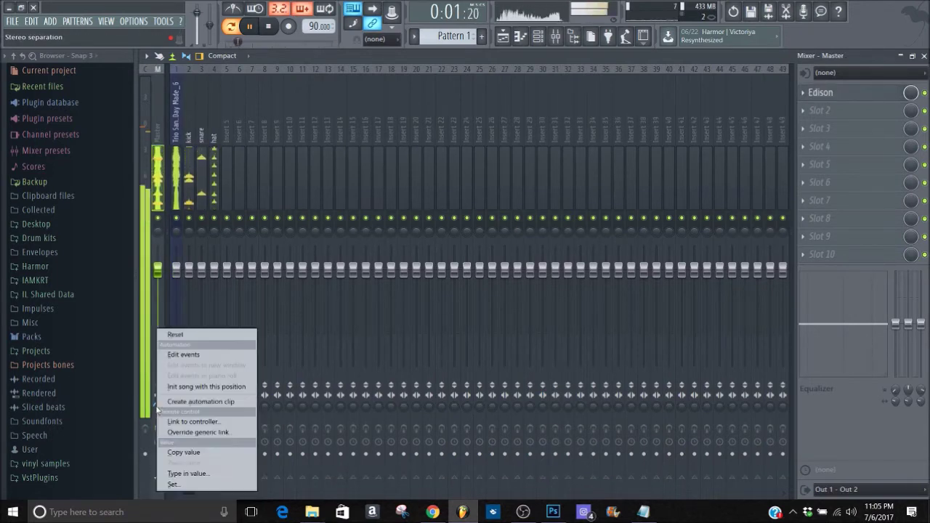
left_click(174, 335)
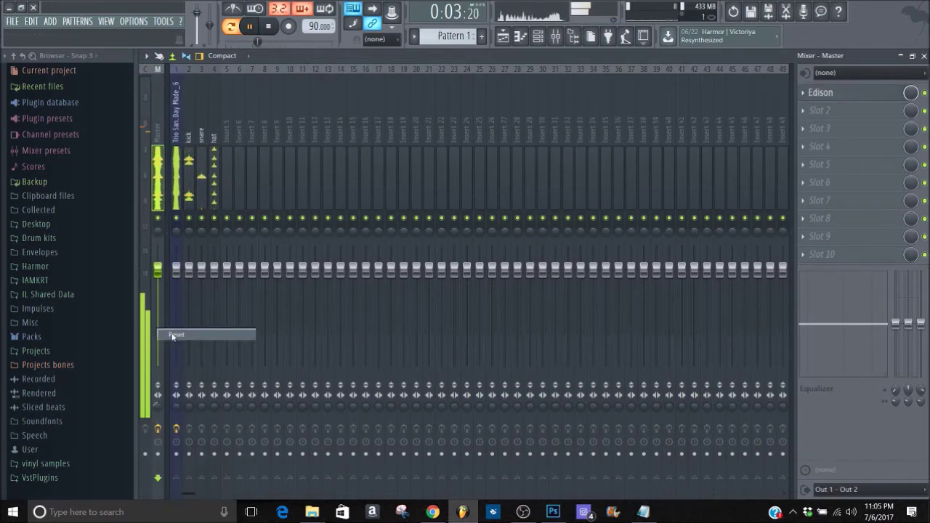
key("space")
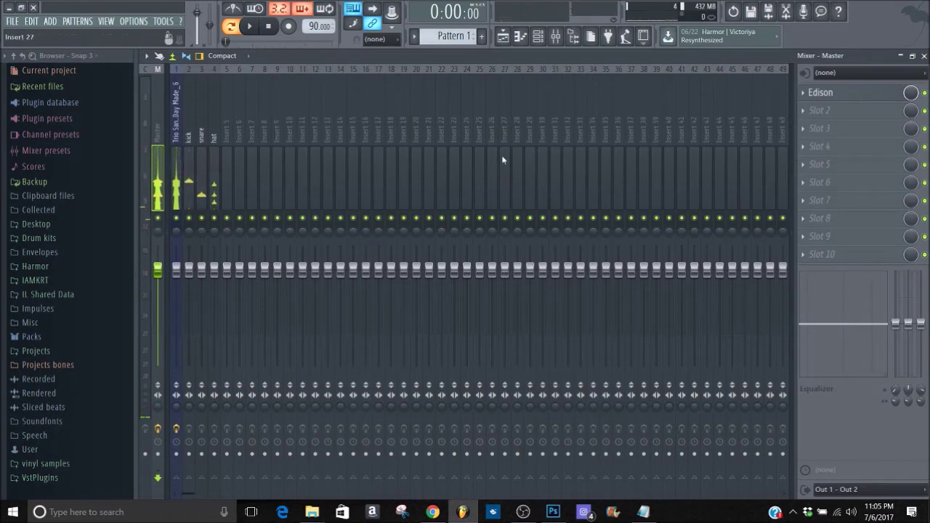
Review the Fruity Reeverb 2 settings on the sample track and close its window.
left_click(175, 155)
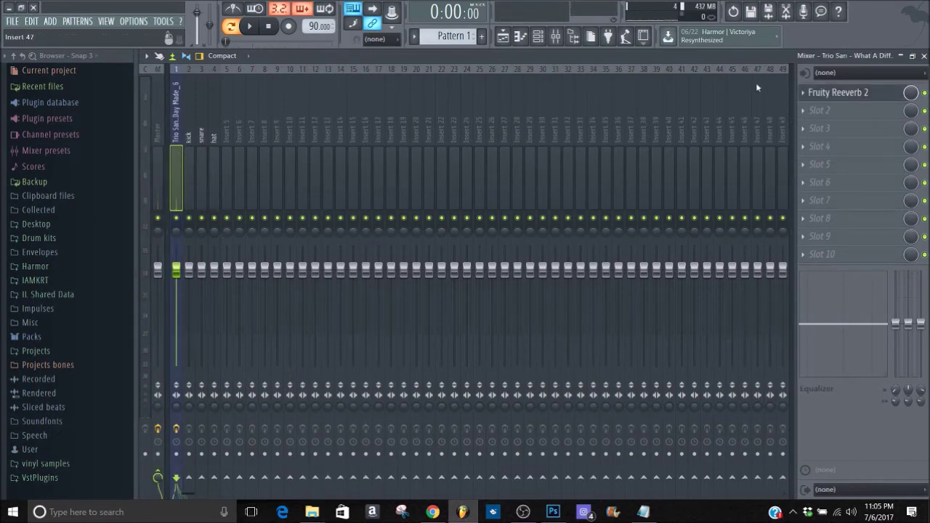
left_click(865, 95)
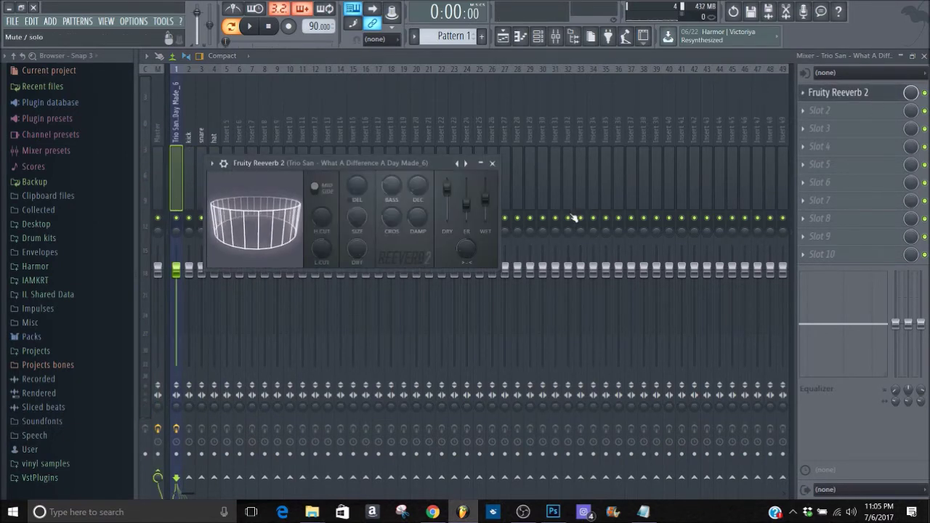
left_click(492, 164)
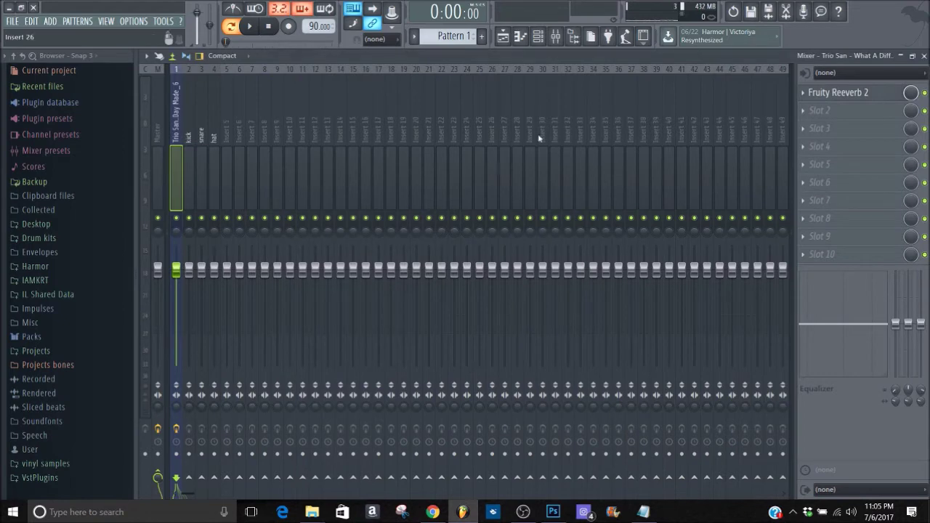
left_click(877, 98)
left_click(875, 95)
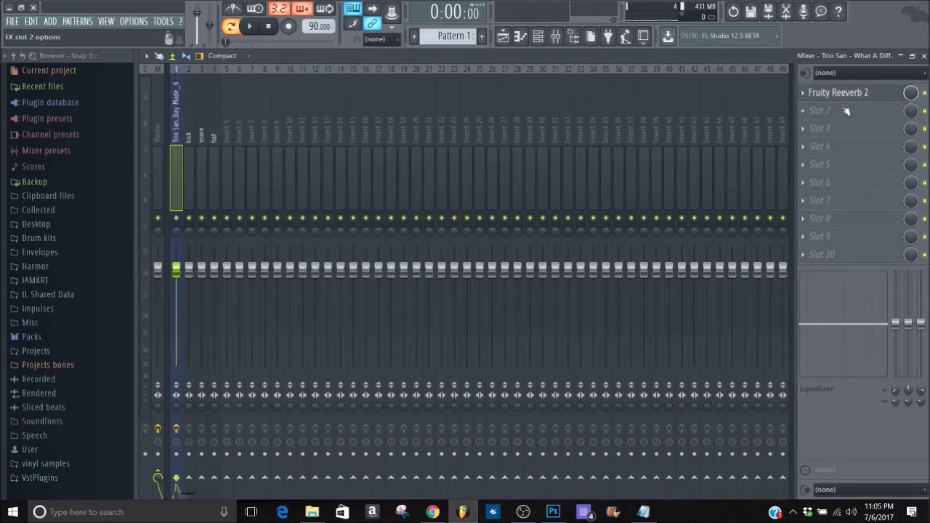
Check the Fruity Reeverb 2 settings again and audition the sample track on its own.
left_click(844, 113)
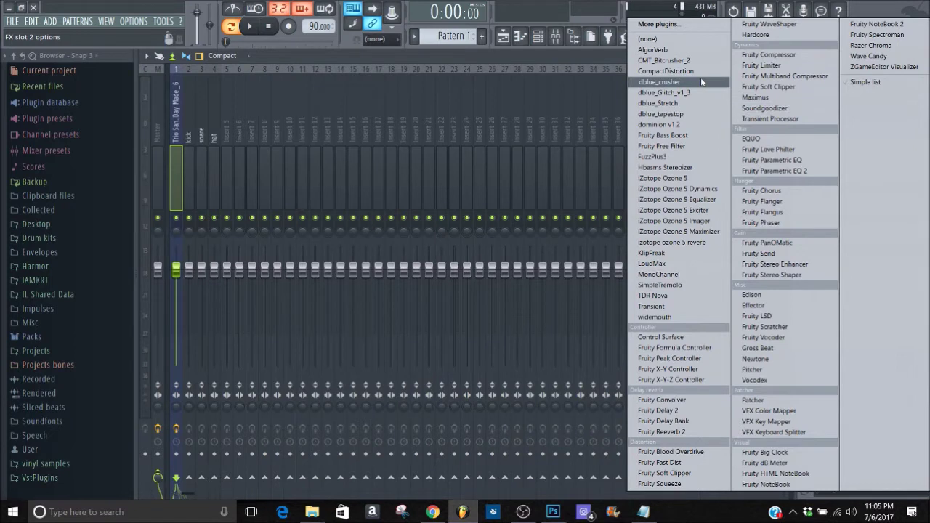
left_click(609, 62)
key("space")
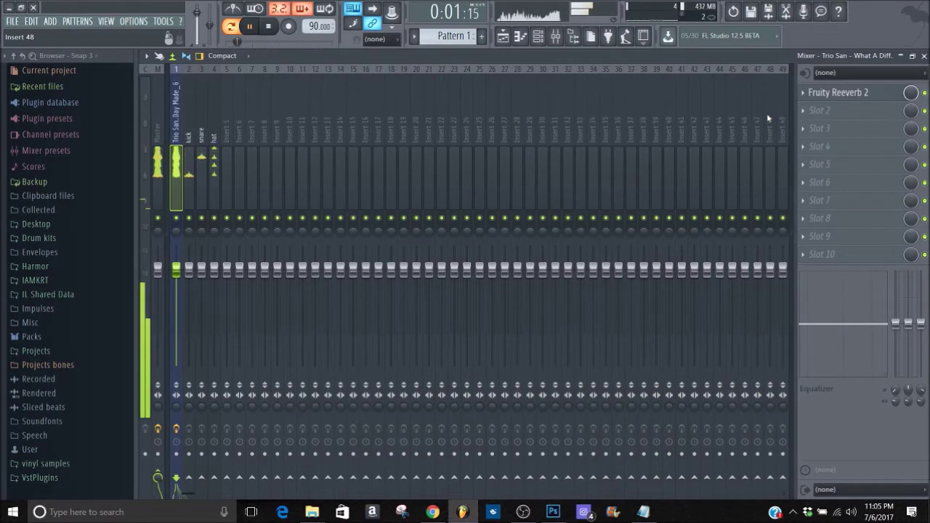
key("space")
left_click(838, 94)
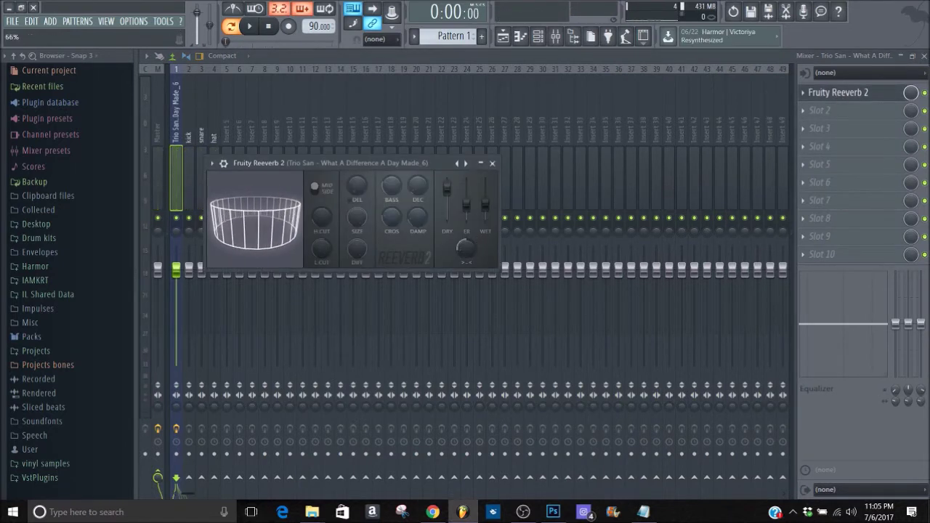
left_click(492, 163)
key("space")
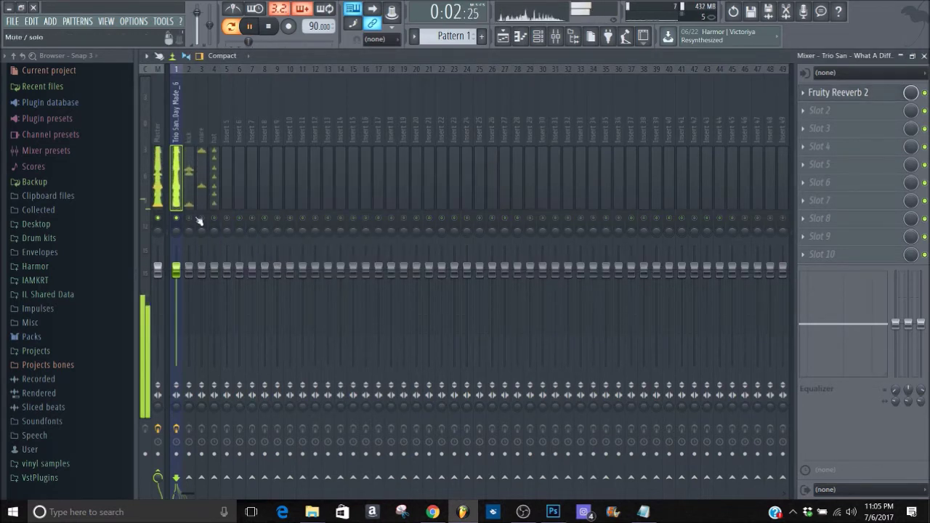
key("space")
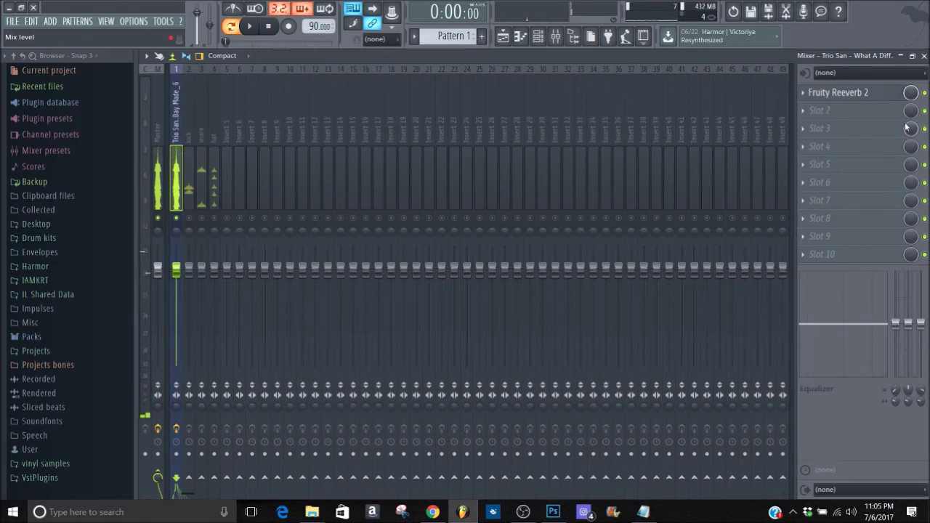
Load Fruity Limiter in slot 2 of the sample track and audition it briefly.
left_click(875, 110)
left_click(763, 66)
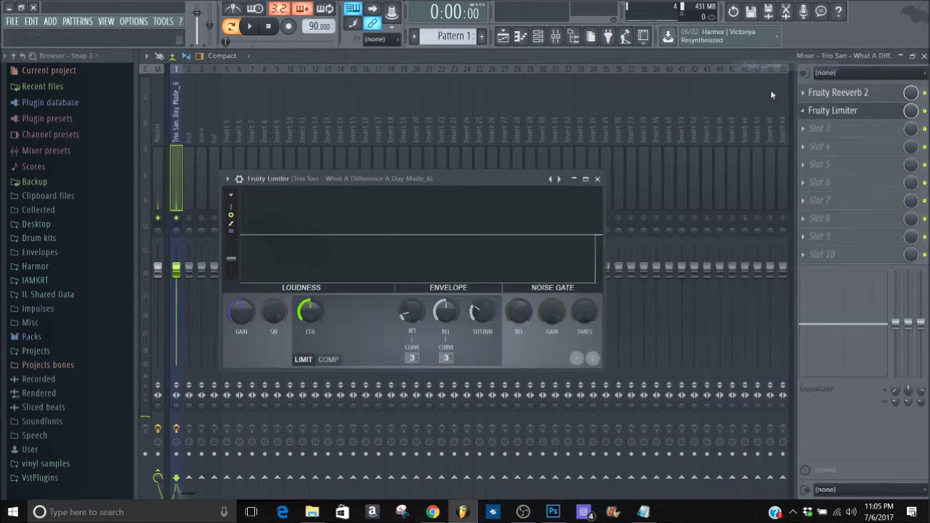
key("space")
key("space")
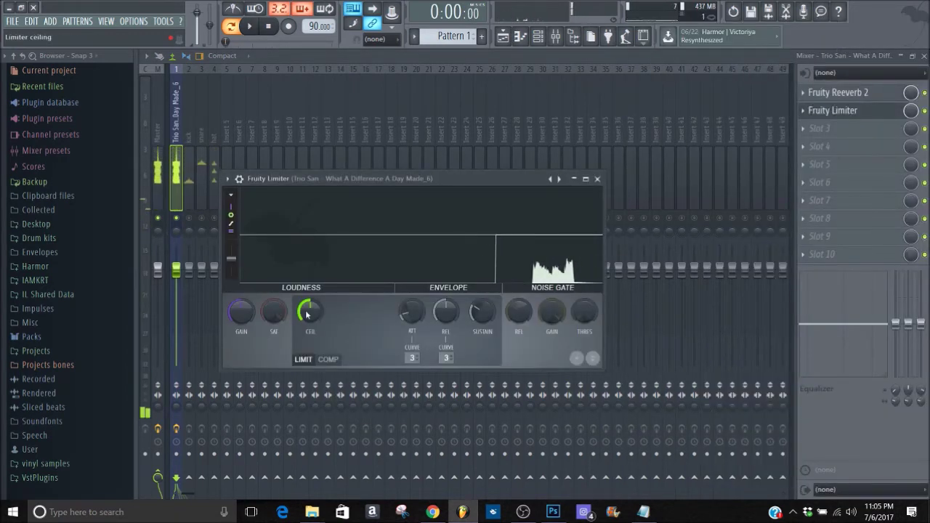
Lower the limiter's ceiling, fine-tune it while the soloed sample plays, and close the limiter window.
mouse_move(306, 315)
left_mouse_down()
mouse_move(306, 328)
mouse_move(306, 310)
left_mouse_up()
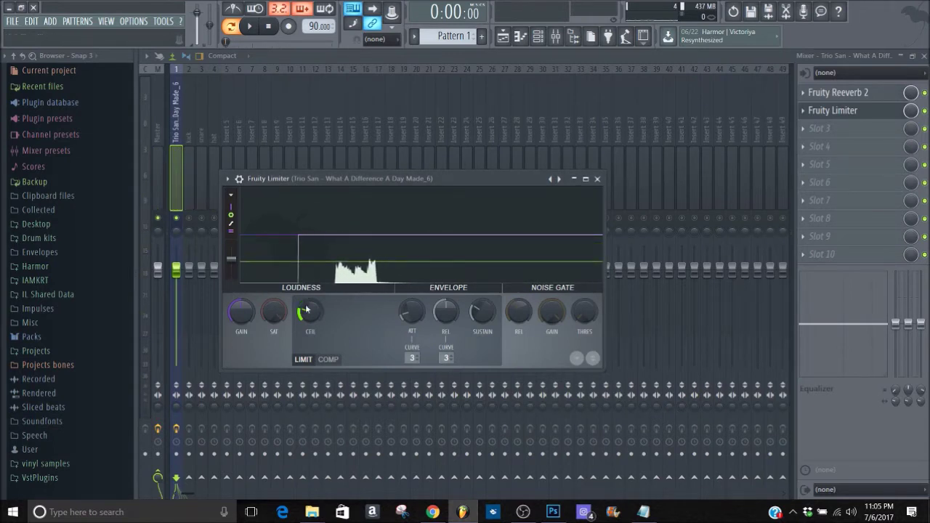
key("space")
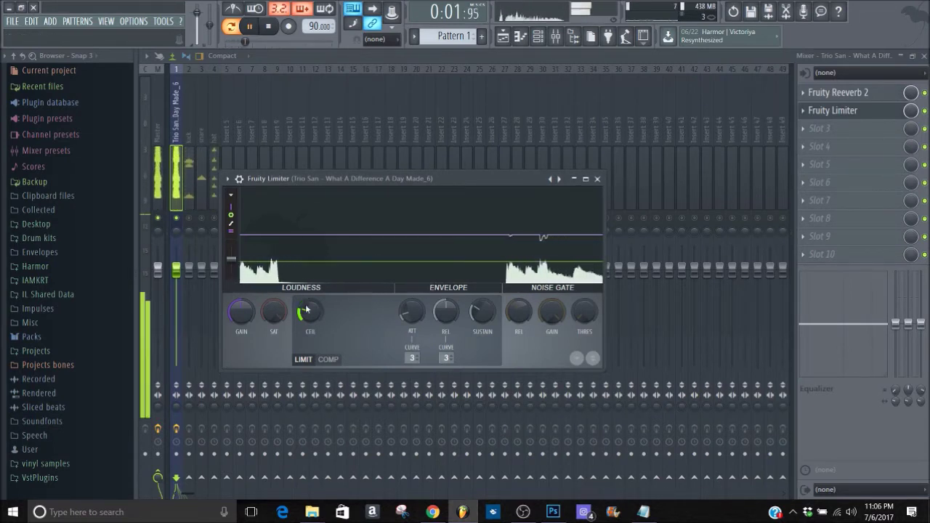
left_click_drag(306, 309, 306, 312)
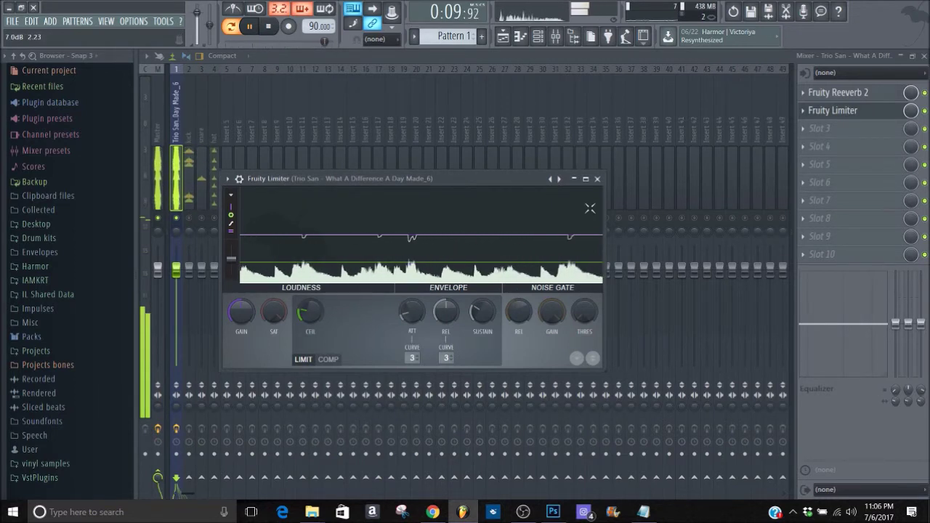
left_click(597, 179)
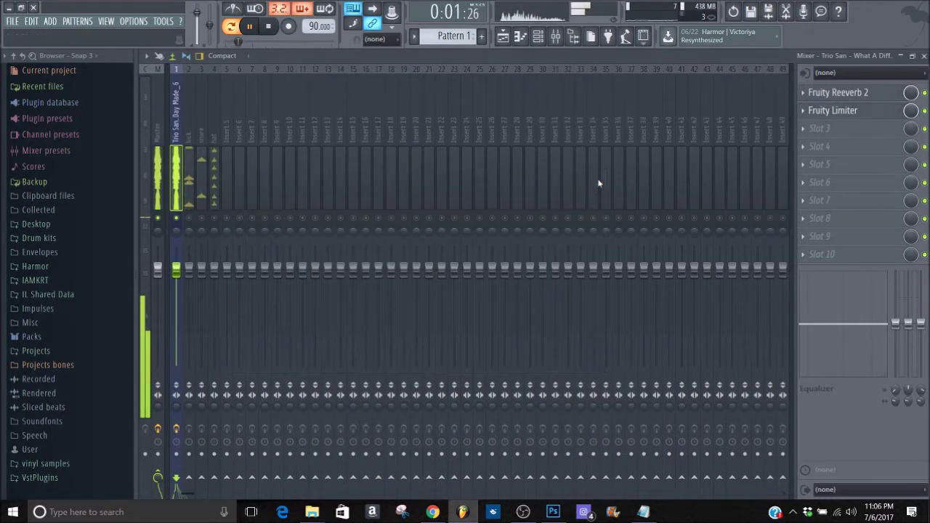
Unsolo the sample track, try 45% separated stereo separation on the master track, and reset it.
right_click(177, 220)
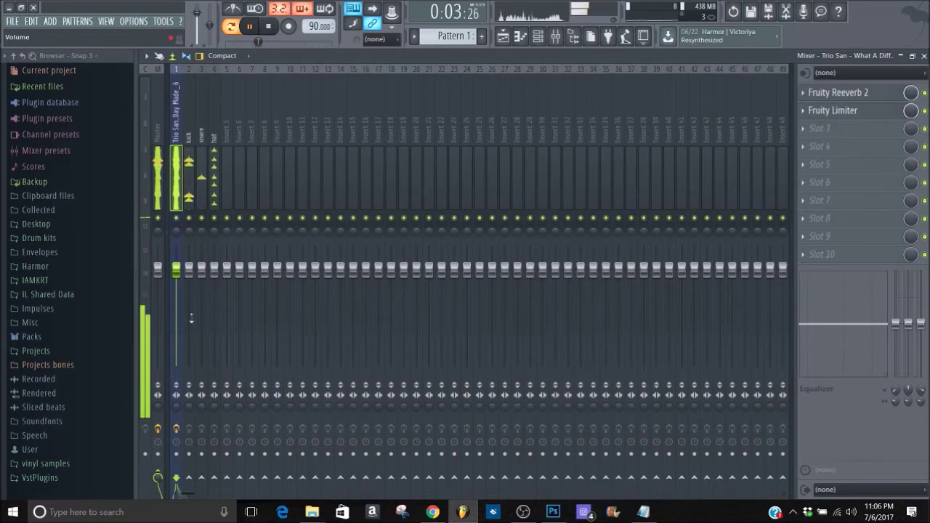
left_click_drag(161, 409, 160, 393)
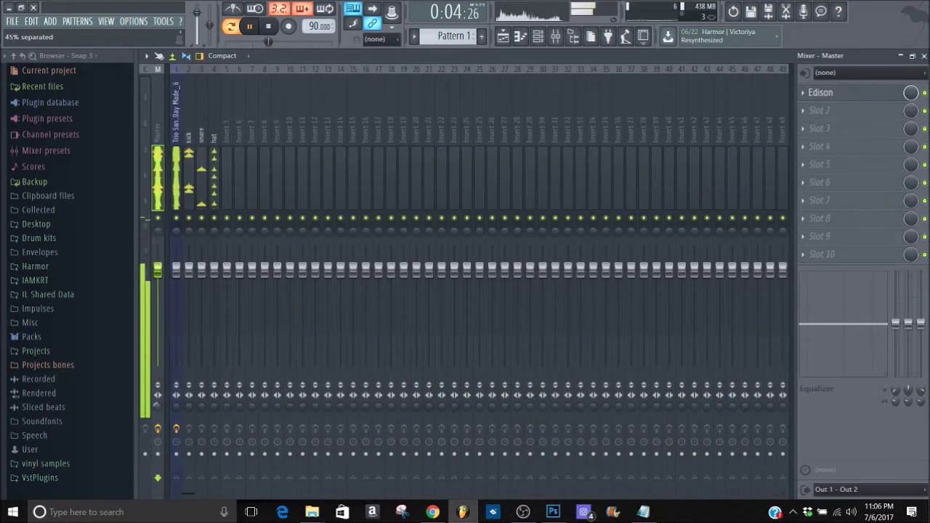
right_click(158, 408)
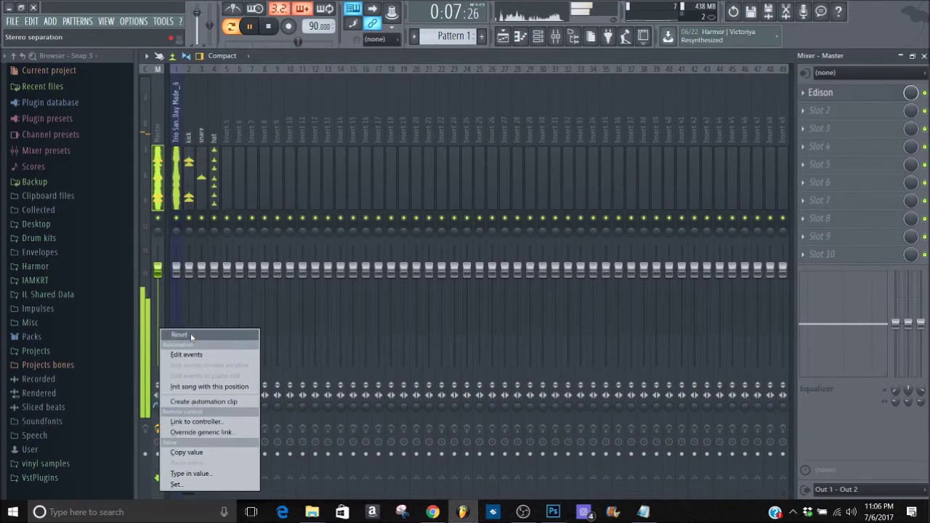
left_click(190, 334)
Remove Fruity Limiter from slot 2 of the sample track and stop playback.
left_click(174, 107)
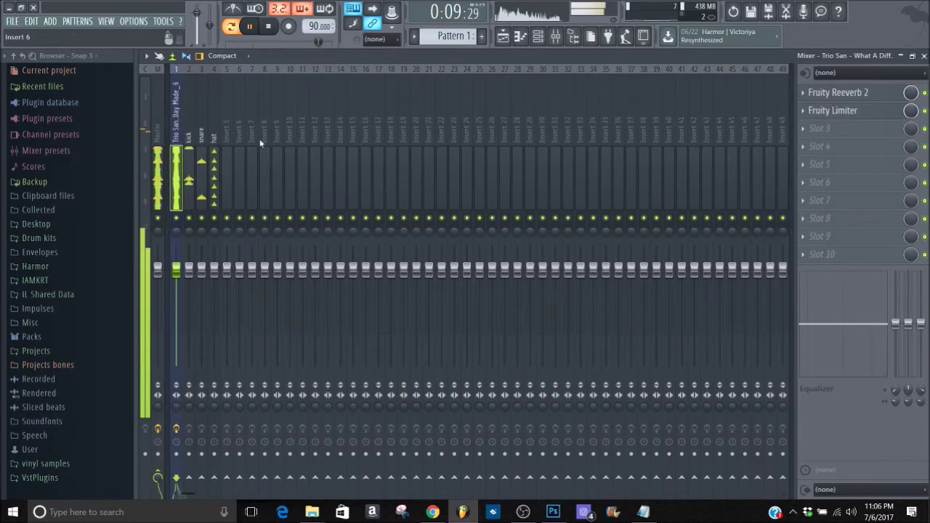
left_click(802, 110)
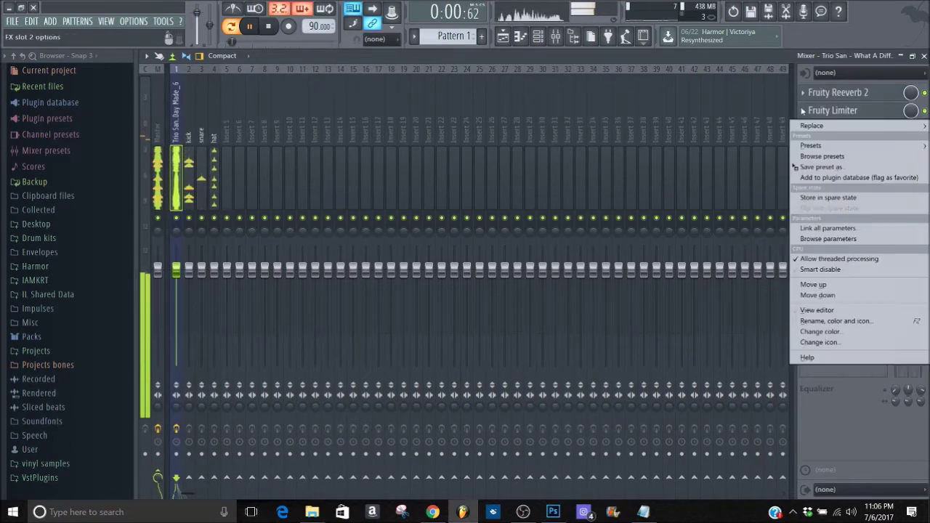
mouse_move(806, 126)
left_click(681, 41)
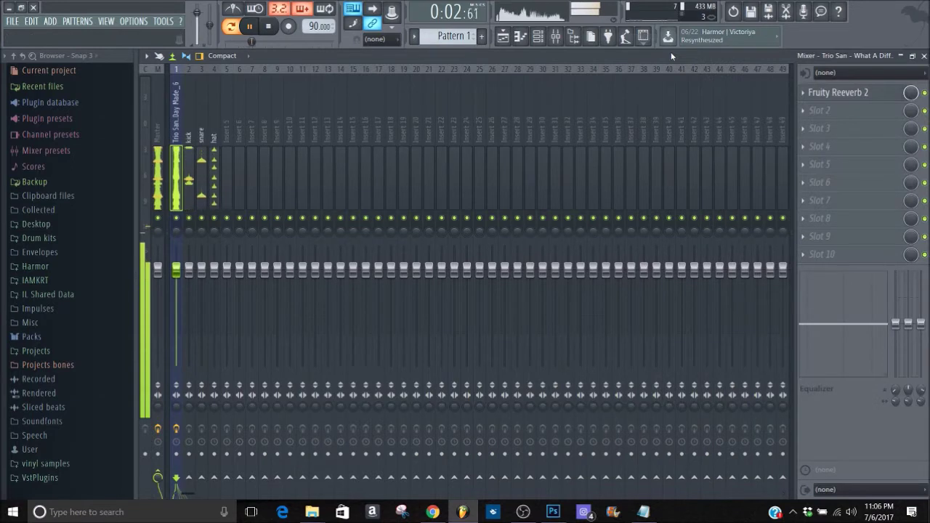
key("space")
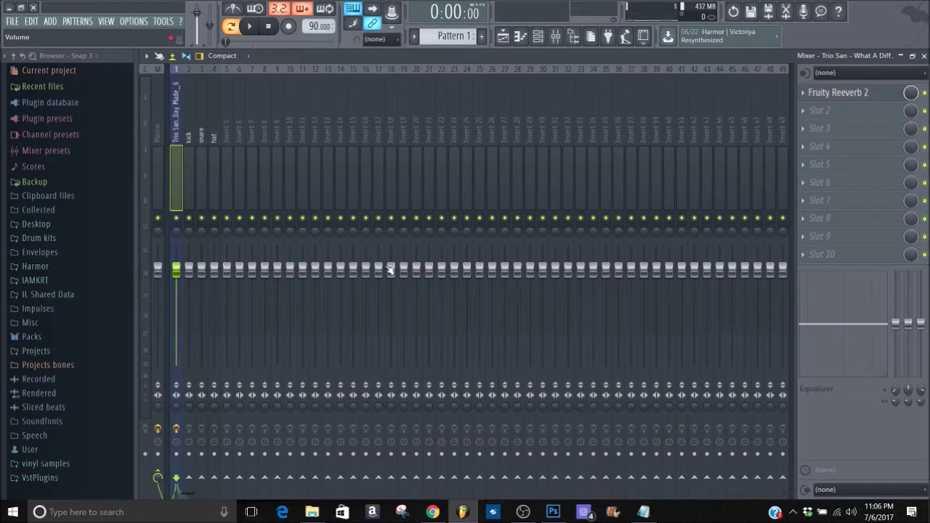
Load Fruity Parametric EQ 2 in slot 2, raise band 1 to 6.9 dB, and audition the pattern.
left_click(829, 115)
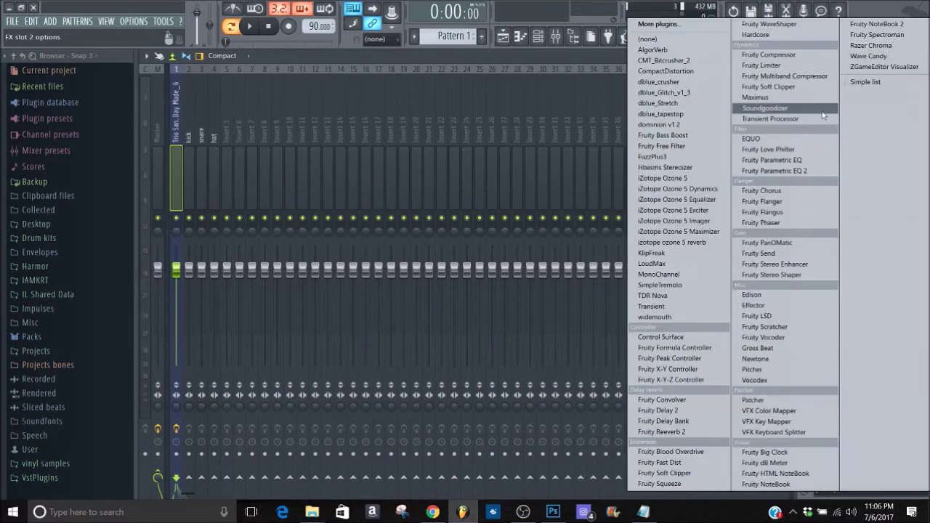
left_click(774, 171)
key("space")
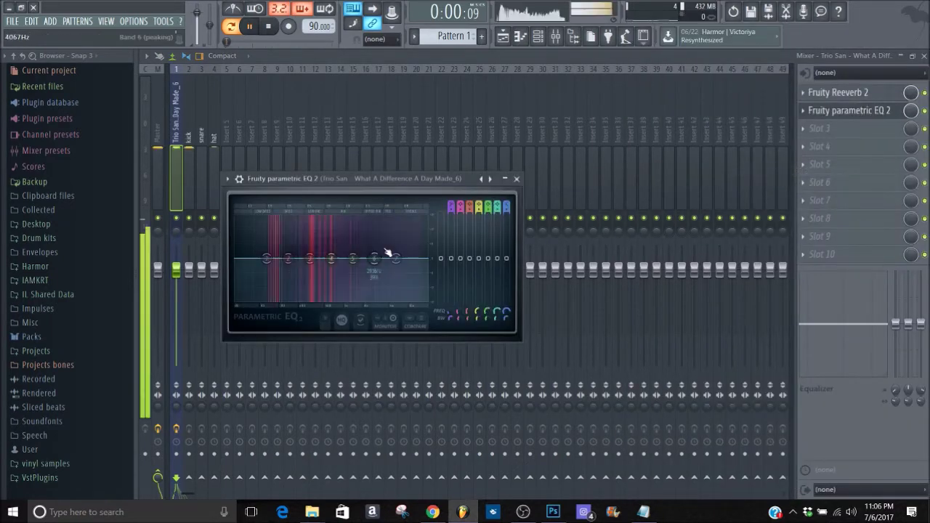
key("space")
mouse_move(451, 259)
left_mouse_down()
mouse_move(452, 225)
mouse_move(450, 242)
left_mouse_up()
key("space")
key("space")
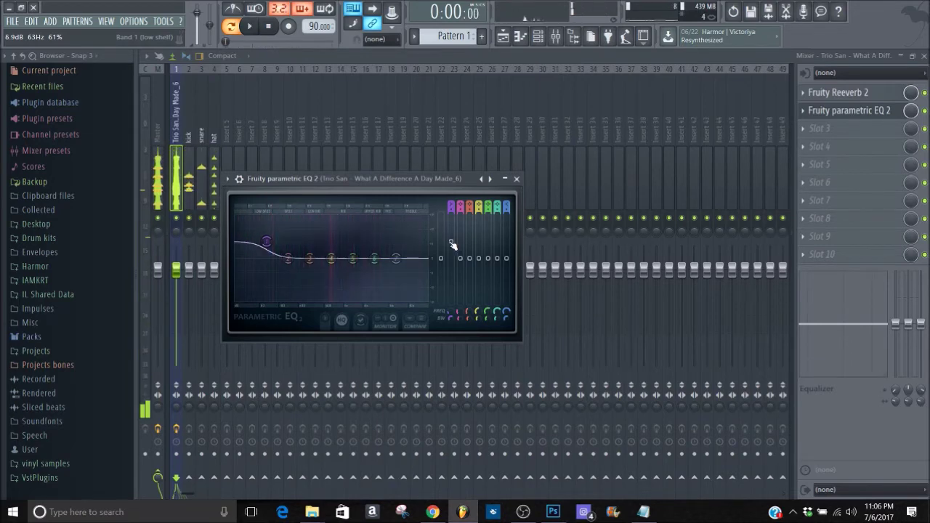
Replace the equalizer in slot 2 with Fruity Bass Boost, set its frequency to 95 Hz, and audition the pattern.
left_click(803, 111)
mouse_move(807, 125)
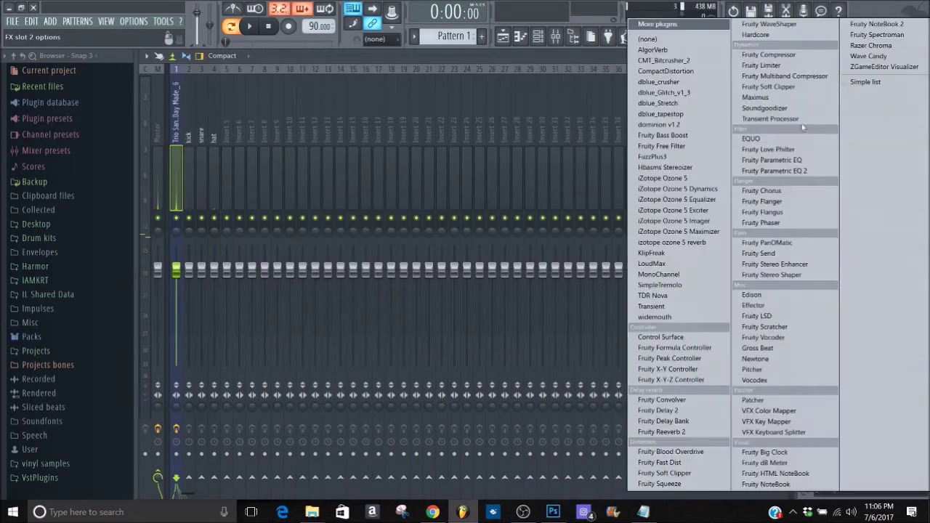
left_click(656, 136)
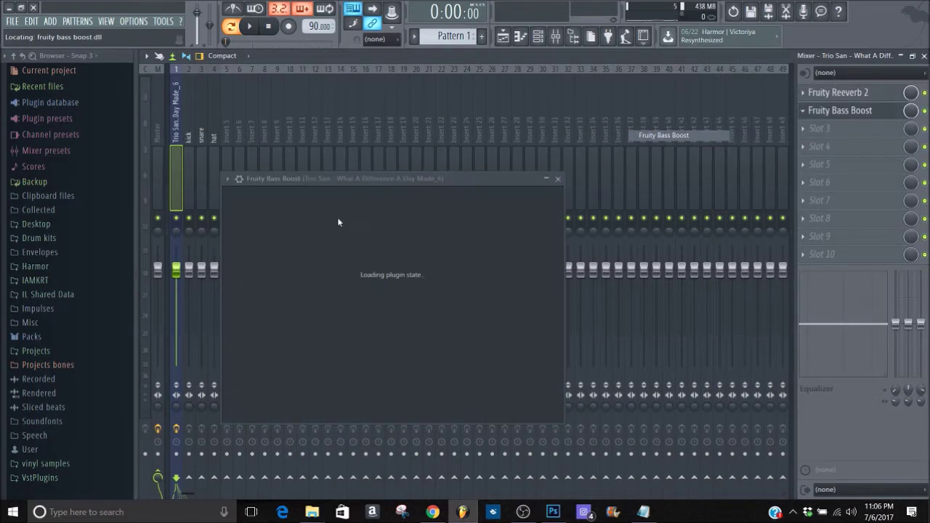
key("space")
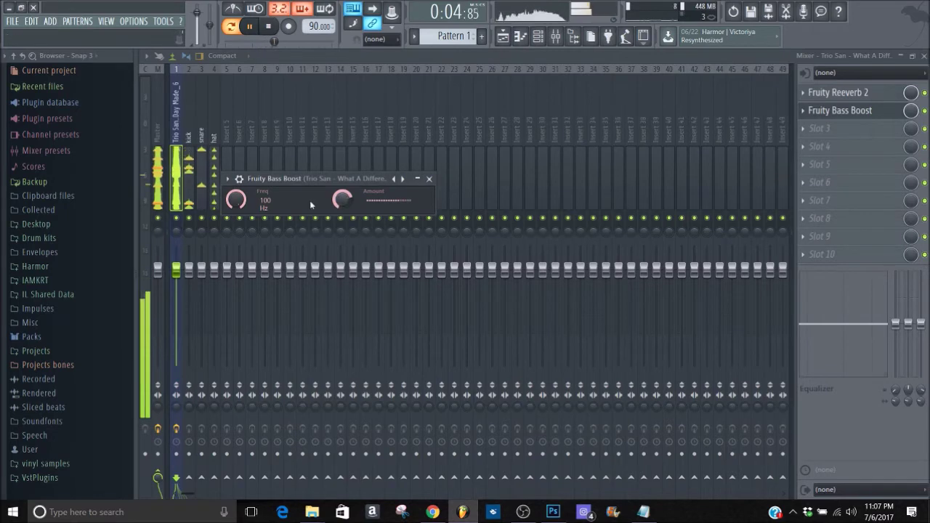
key("space")
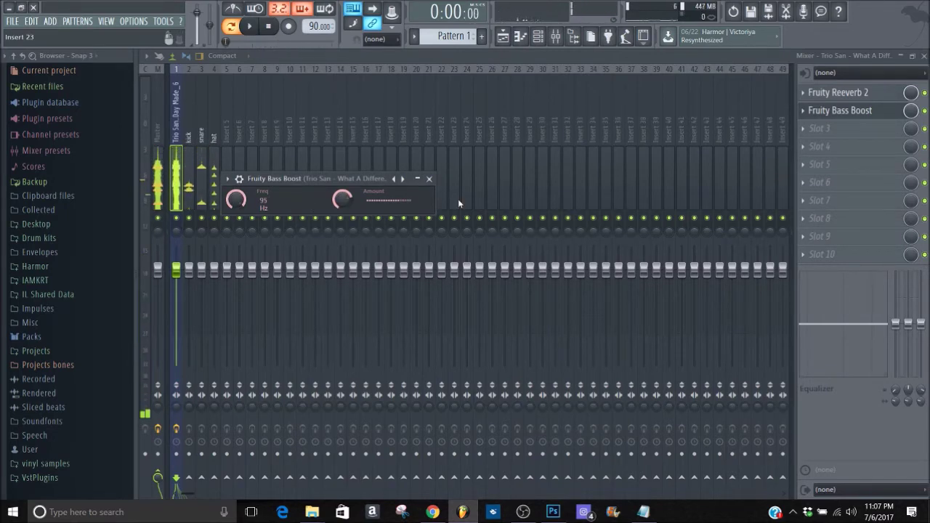
Replace the bass boost with iZotope Ozone 5 Dynamics, raise band 1 gain to 7.0 during playback, and close its window.
right_click(821, 112)
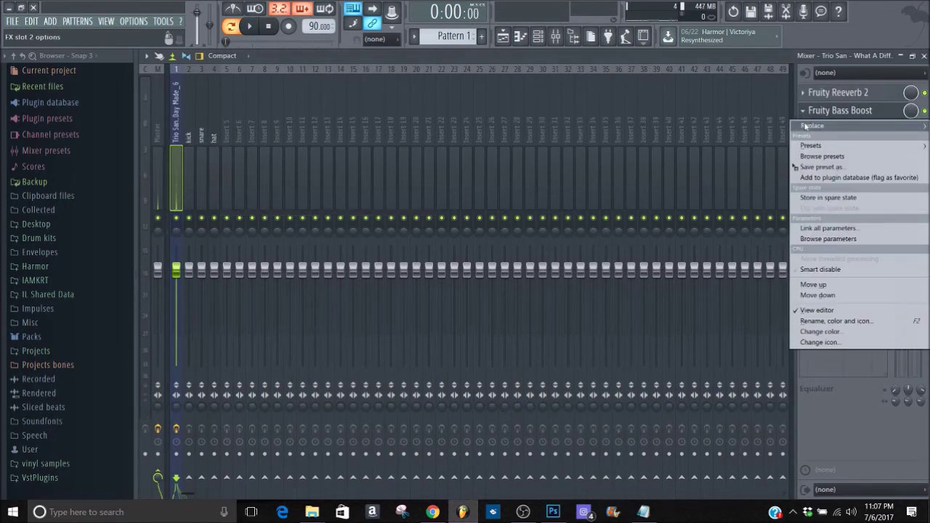
mouse_move(805, 125)
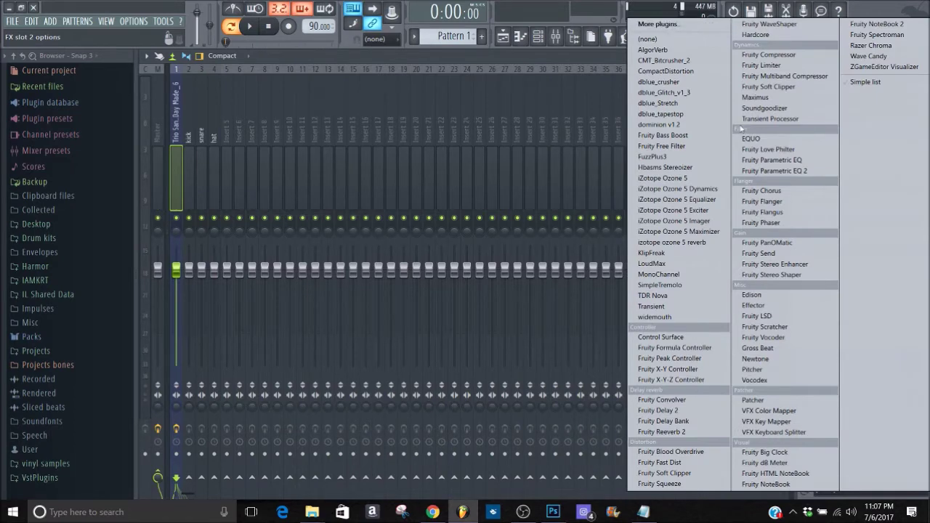
left_click(640, 189)
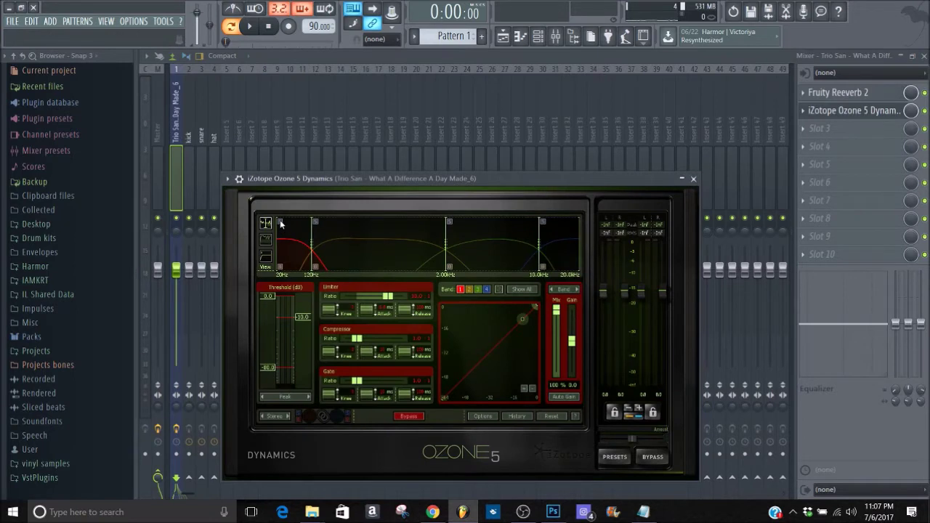
key("space")
left_click_drag(572, 340, 571, 335)
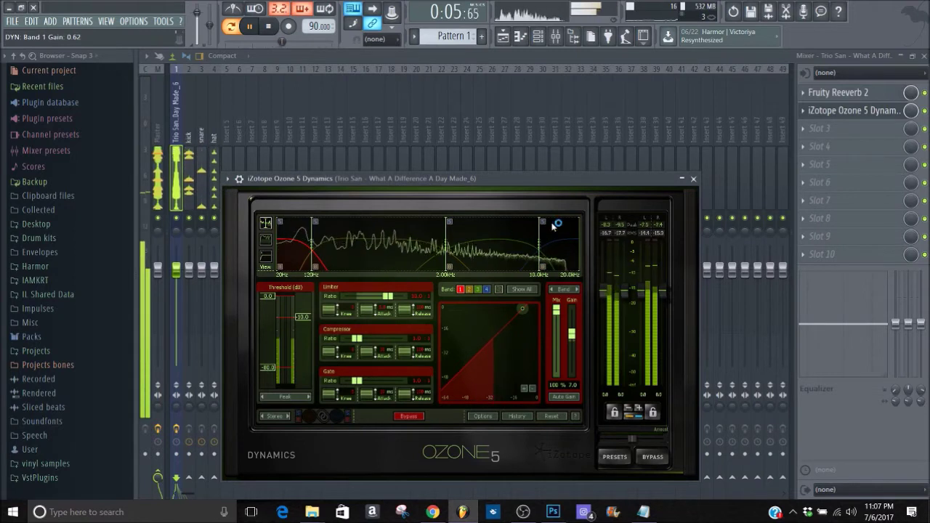
left_click(693, 178)
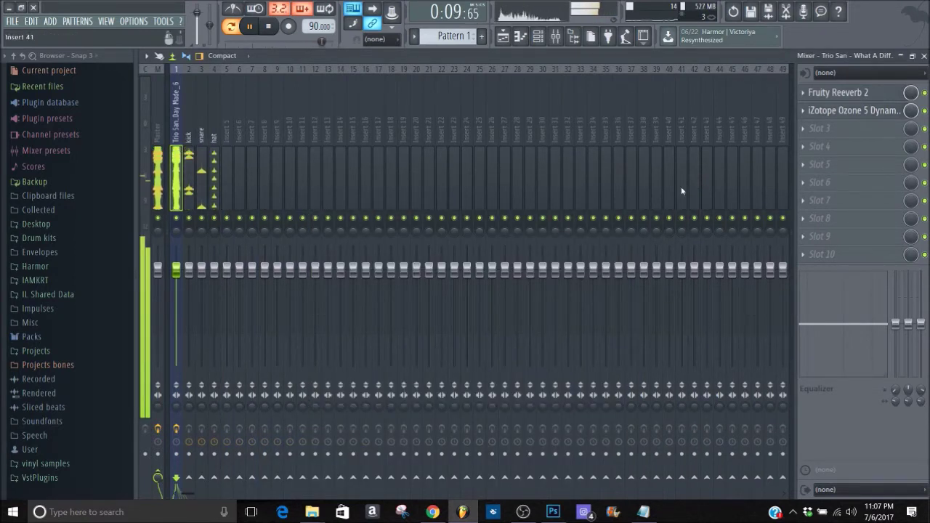
Remove iZotope Ozone 5 Dynamics from slot 2 of the sample track and stop playback.
left_click(820, 147)
mouse_move(770, 125)
left_click(684, 36)
key("space")
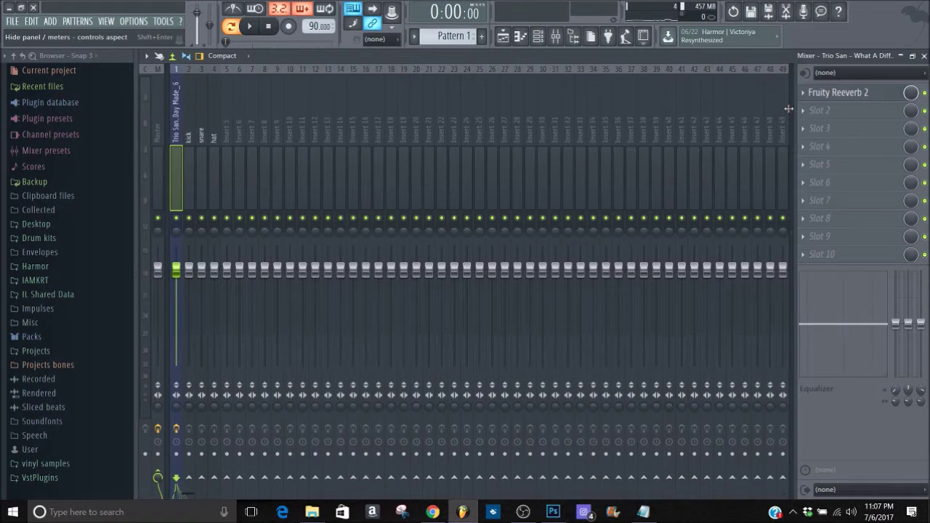
Solo the sample track and audition it with only Fruity Reeverb 2 applied.
right_click(181, 223)
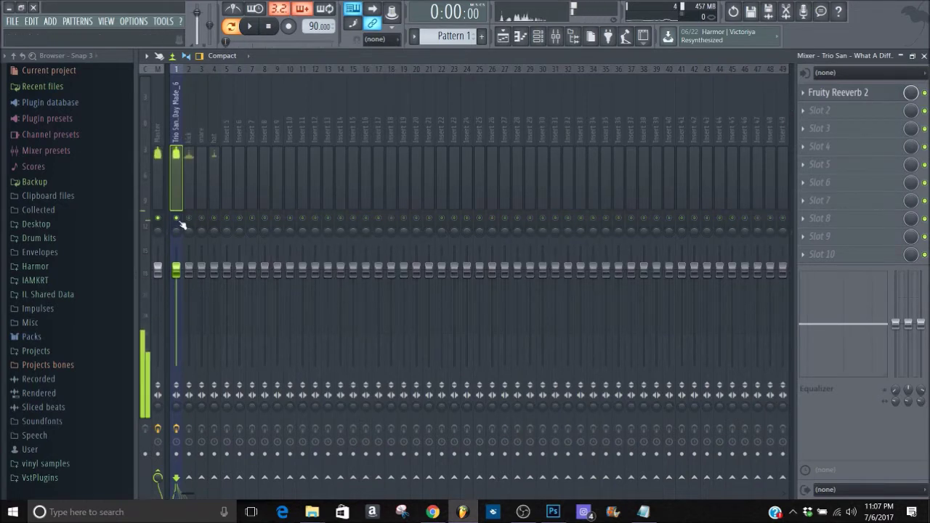
key("space")
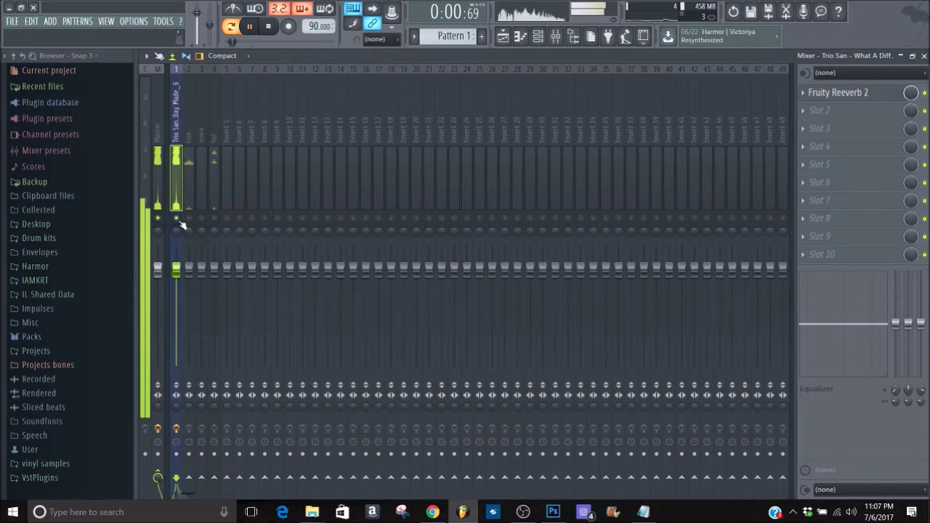
key("space")
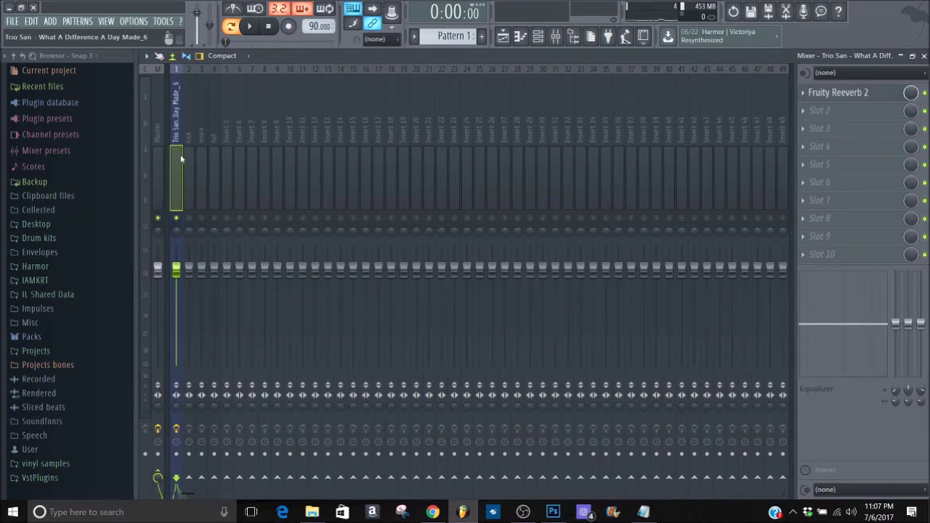
key("space")
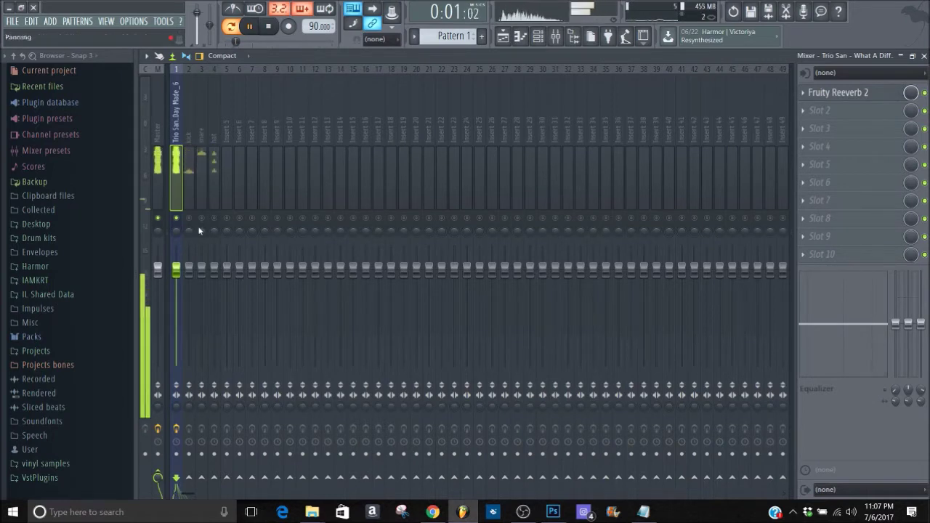
Unmute the kick track to hear it with the sample, then solo the kick and audition it.
left_click(193, 225)
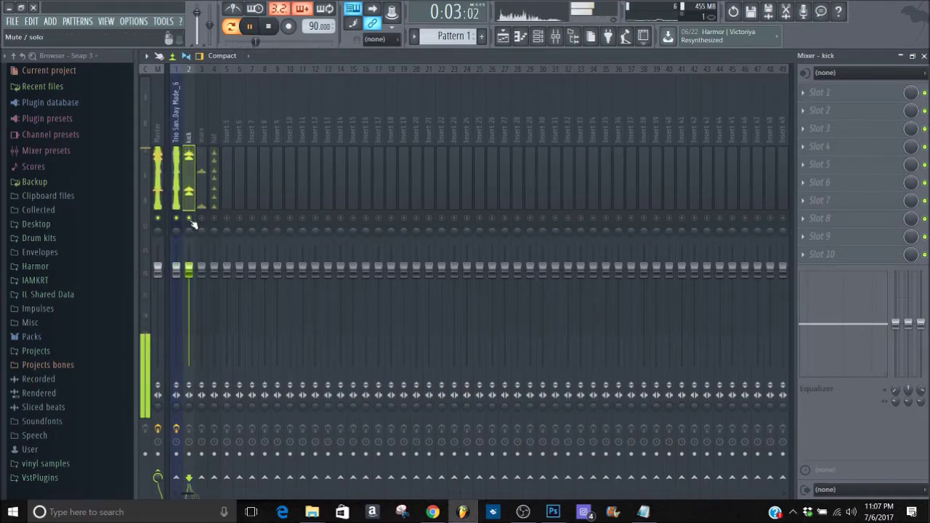
key("space")
left_click(175, 182)
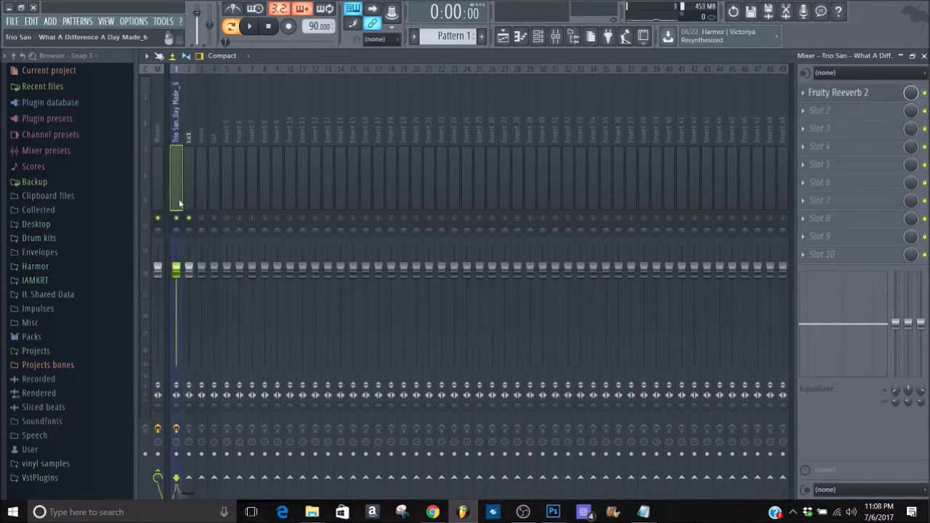
left_click(193, 203)
key("space")
key("space")
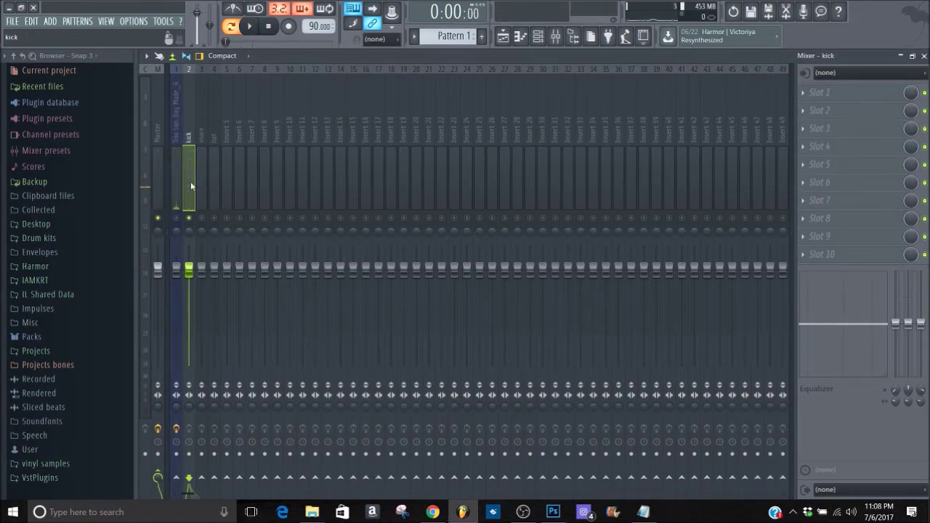
Load Fruity Parametric EQ 2 on the kick track and cut its low-shelf band 1 by 18.0 dB at 51 Hz.
left_click(841, 109)
left_click(770, 174)
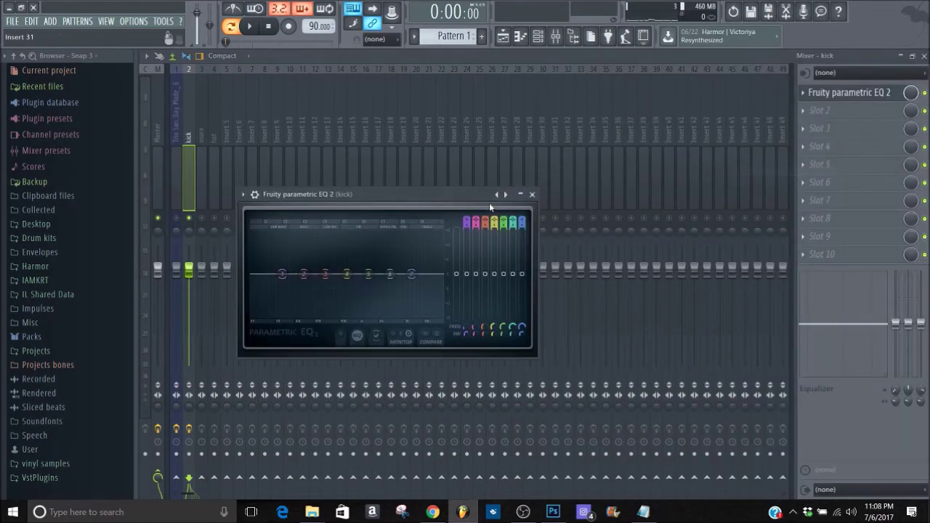
key("space")
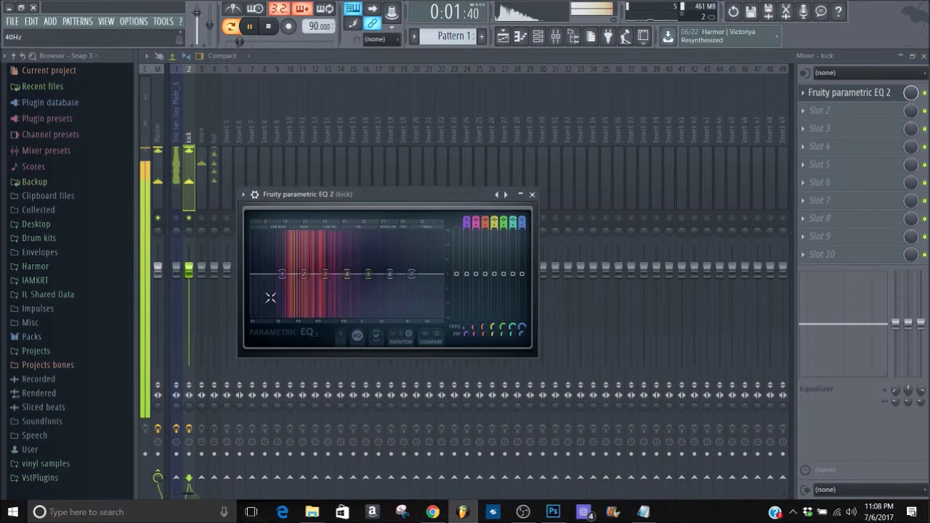
left_click_drag(466, 274, 466, 317)
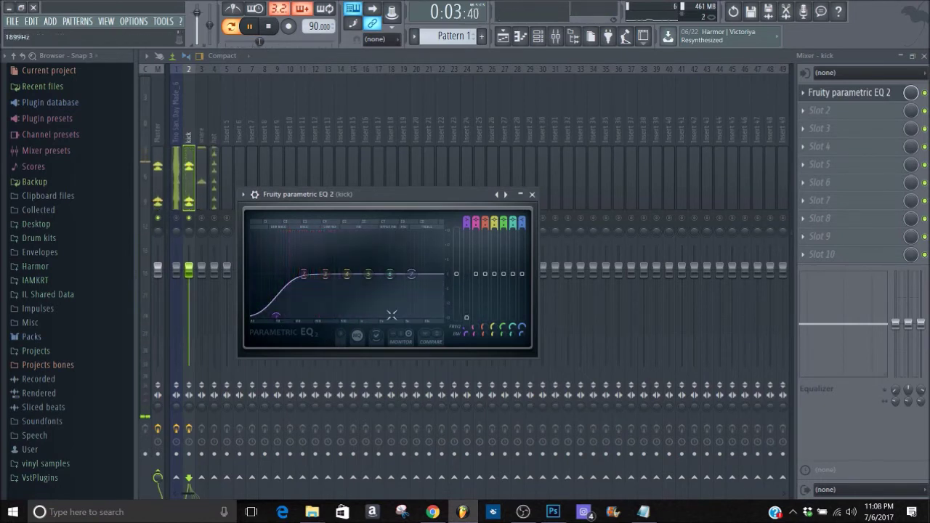
left_click_drag(465, 333, 466, 330)
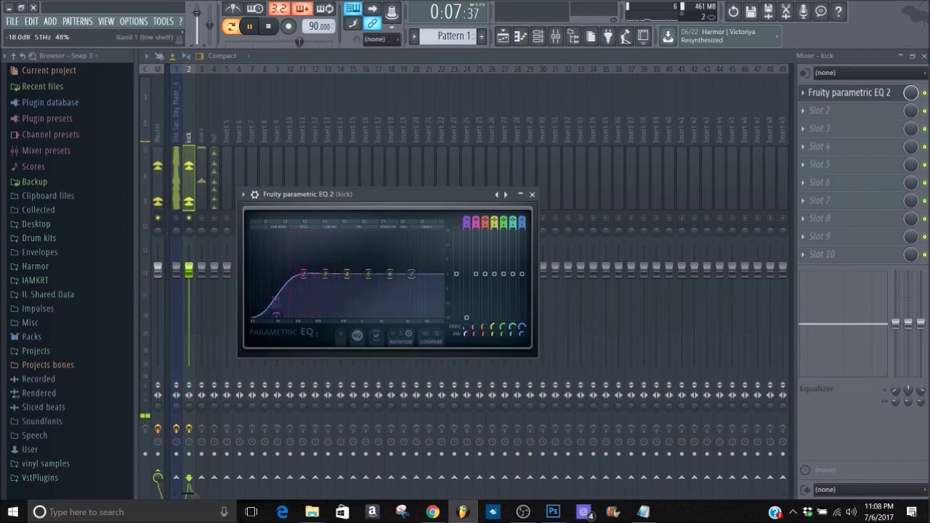
Boost band 2 of the kick's EQ by 1.3 dB at 81 Hz, then close it and audition all tracks unsoloed.
left_click(376, 337)
left_click_drag(304, 274, 291, 273)
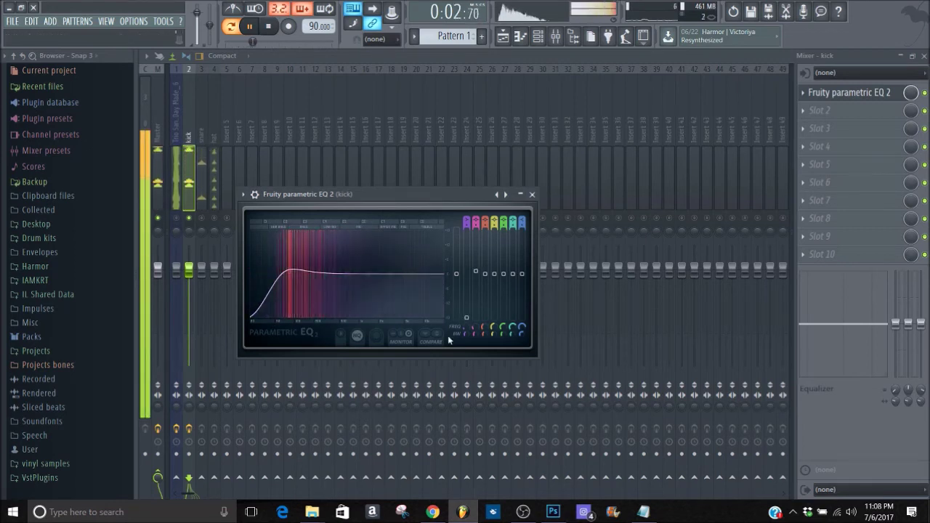
left_click_drag(292, 273, 292, 270)
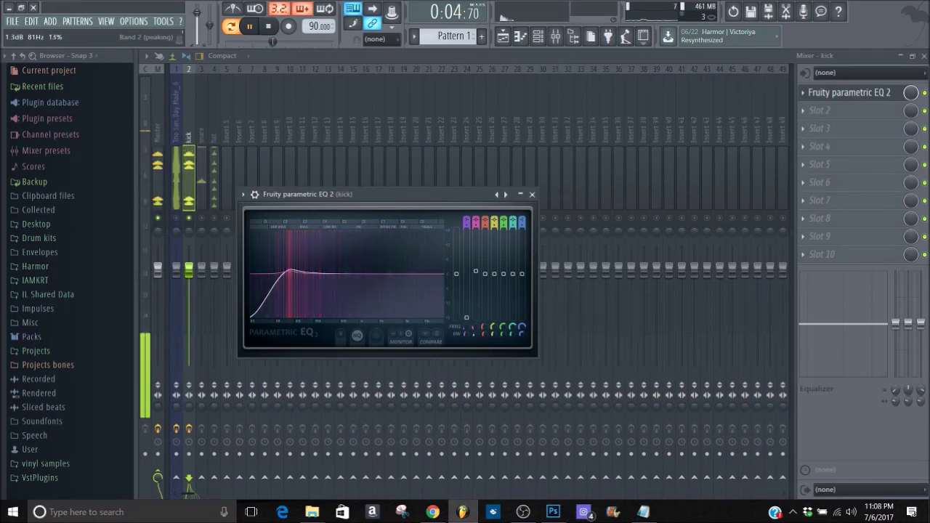
left_click_drag(347, 274, 350, 274)
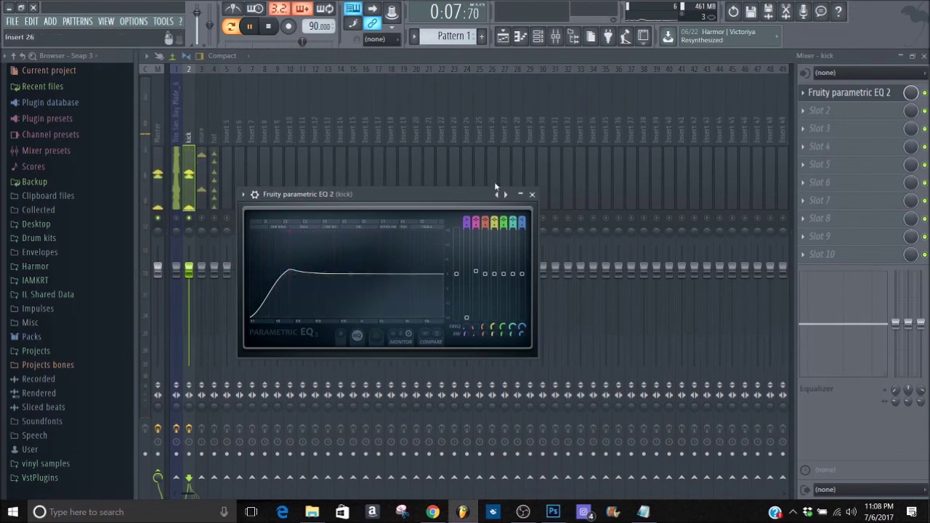
left_click(183, 212)
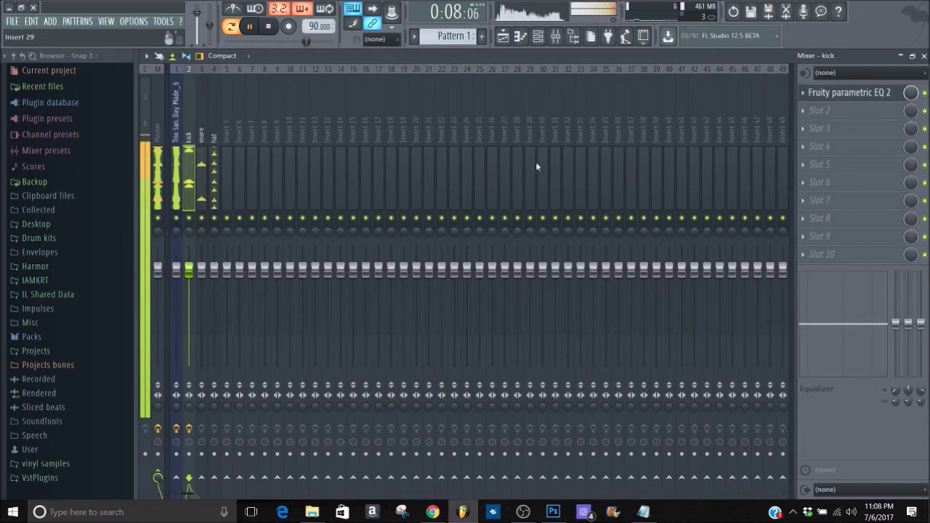
key("space")
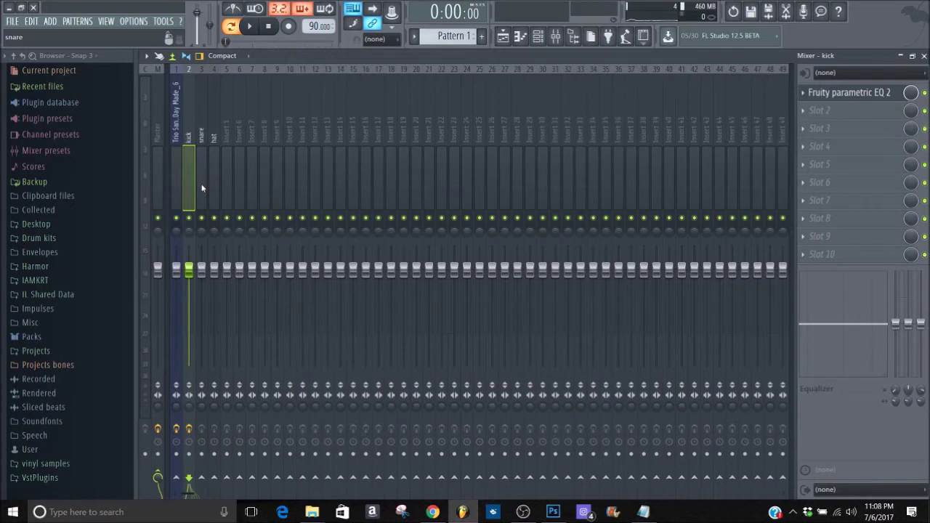
Load Fruity Parametric EQ 2 on the snare track and cut the low frequencies with band 1.
left_click(202, 189)
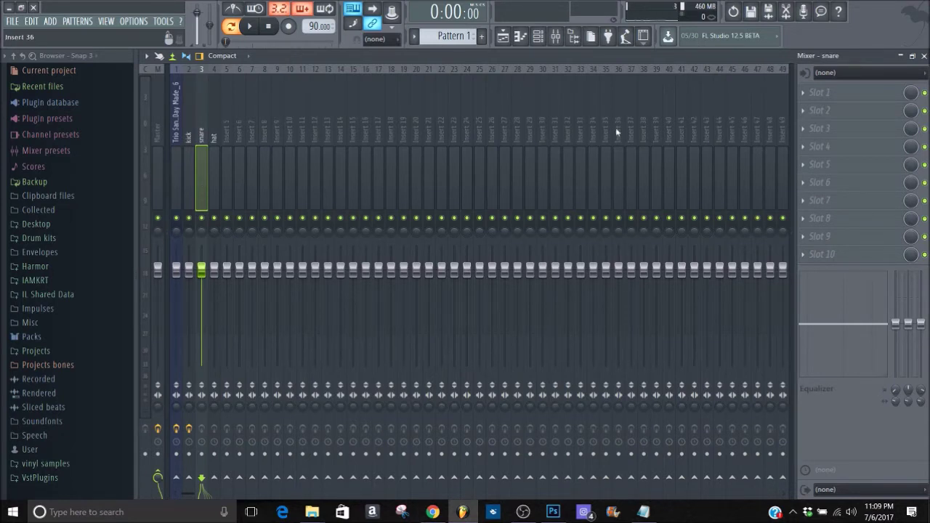
left_click(898, 93)
left_click(781, 172)
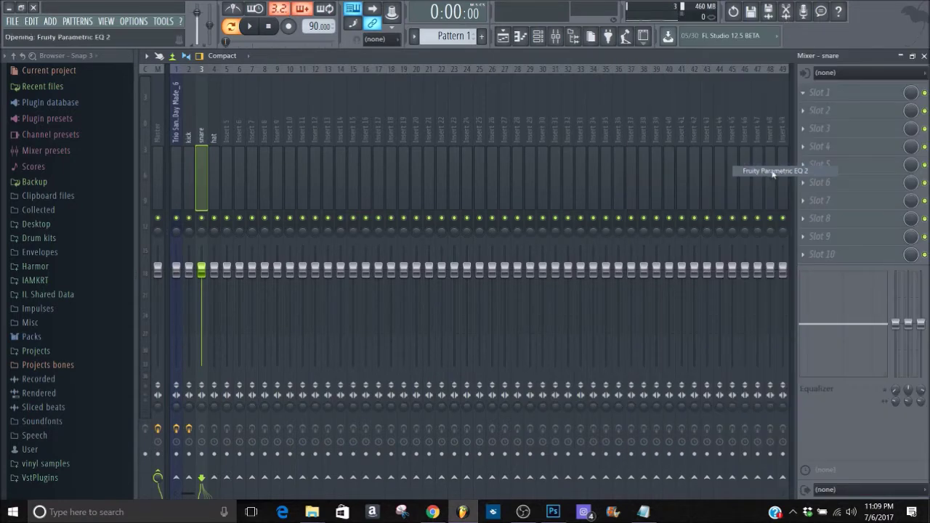
key("space")
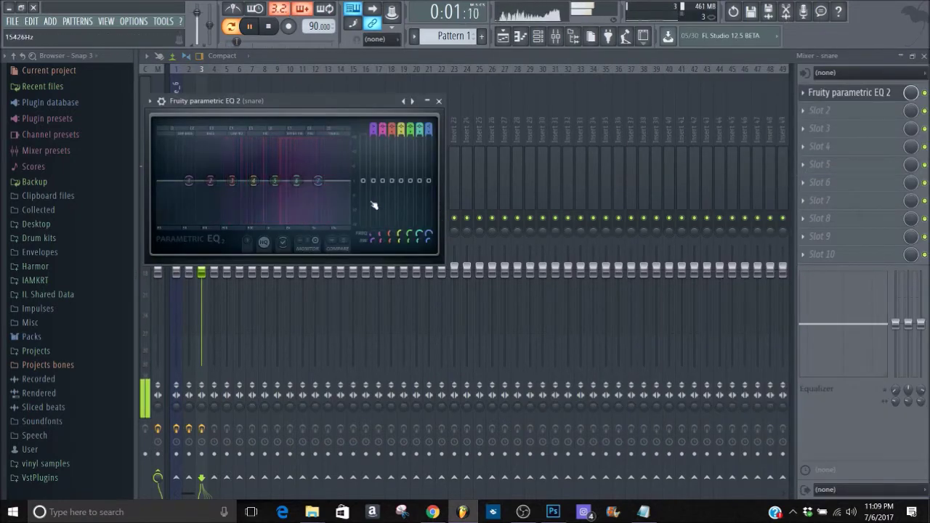
key("space")
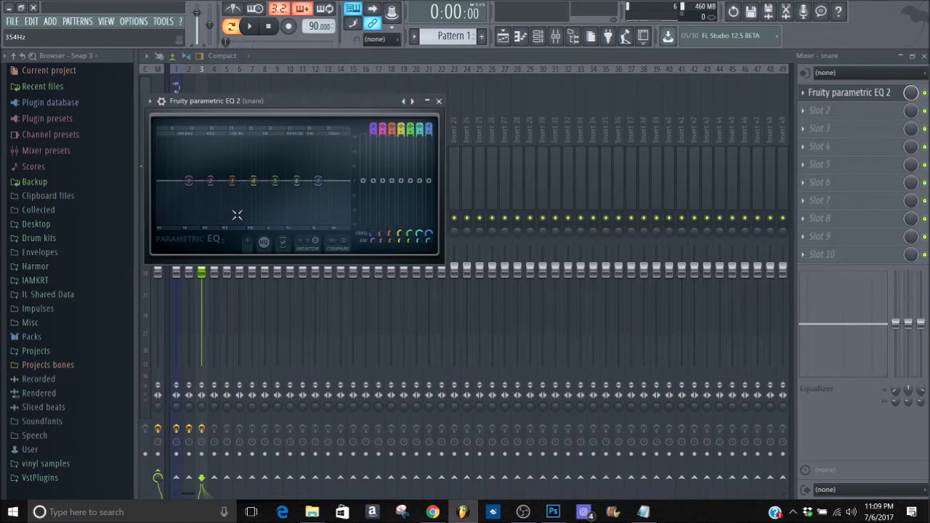
key("space")
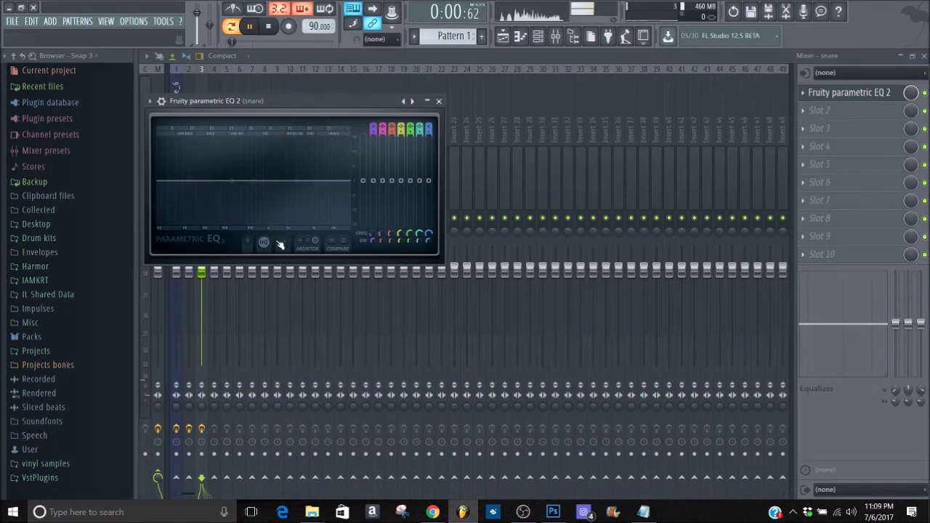
left_click_drag(188, 180, 199, 228)
key("space")
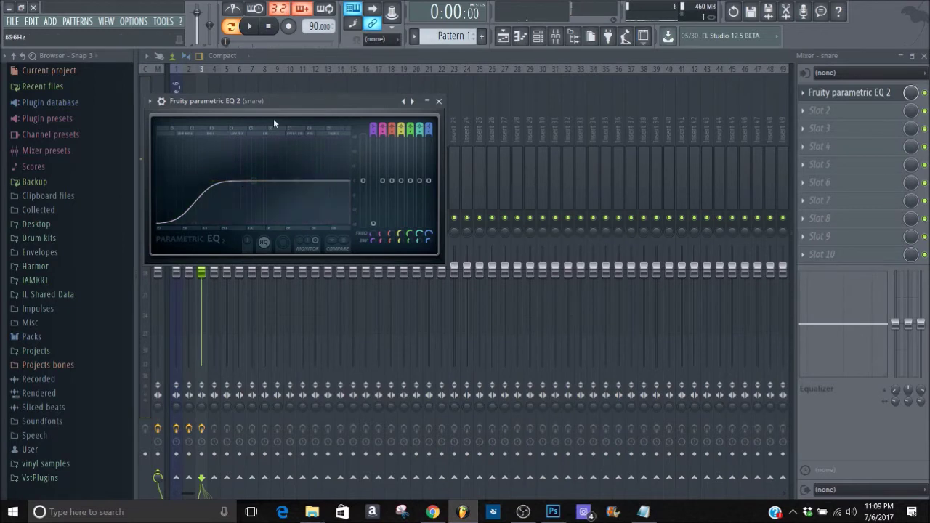
Solo the snare and boost band 3 of its EQ by 2.6 dB at 256 Hz with a 17% width.
key("Escape")
right_click(203, 218)
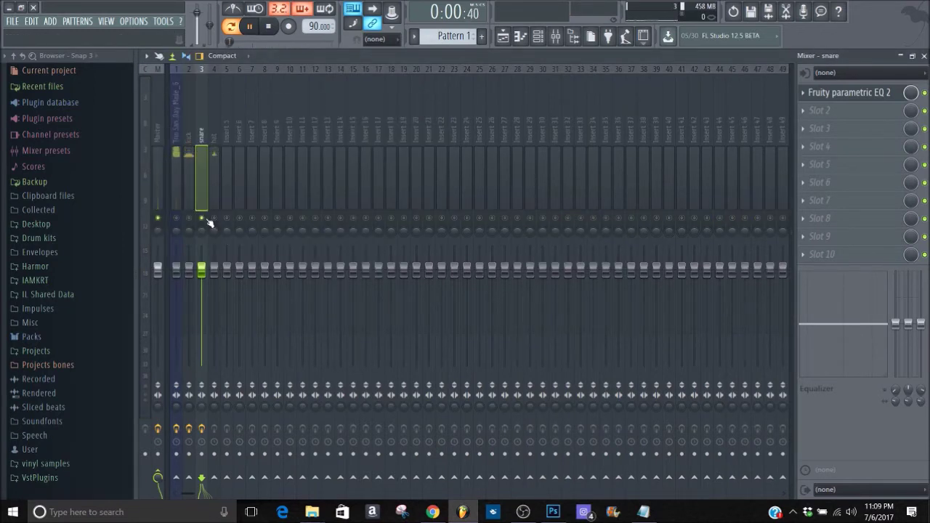
left_click(843, 94)
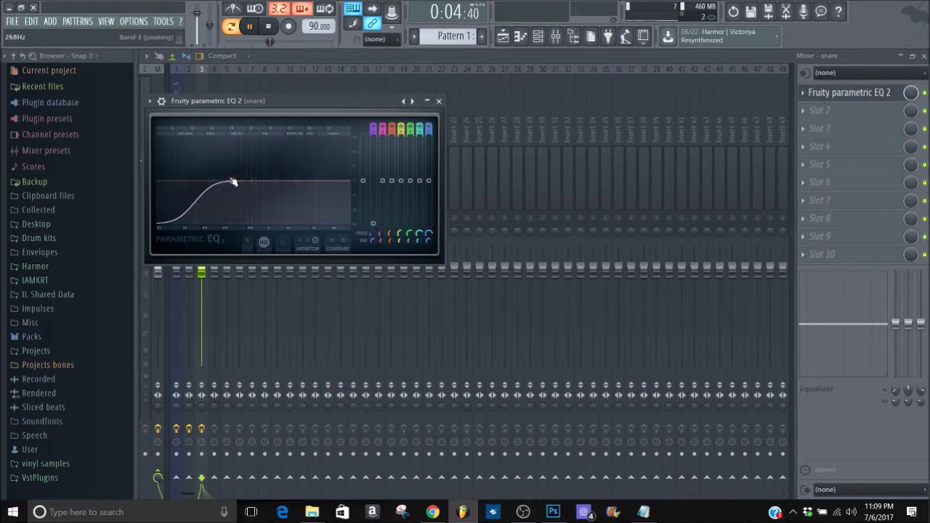
left_click_drag(234, 181, 232, 177)
key("space")
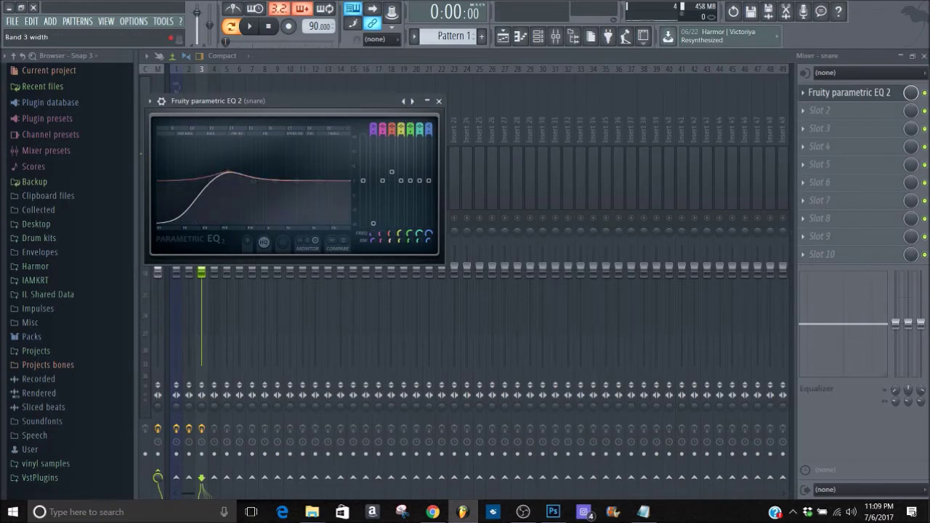
key("space")
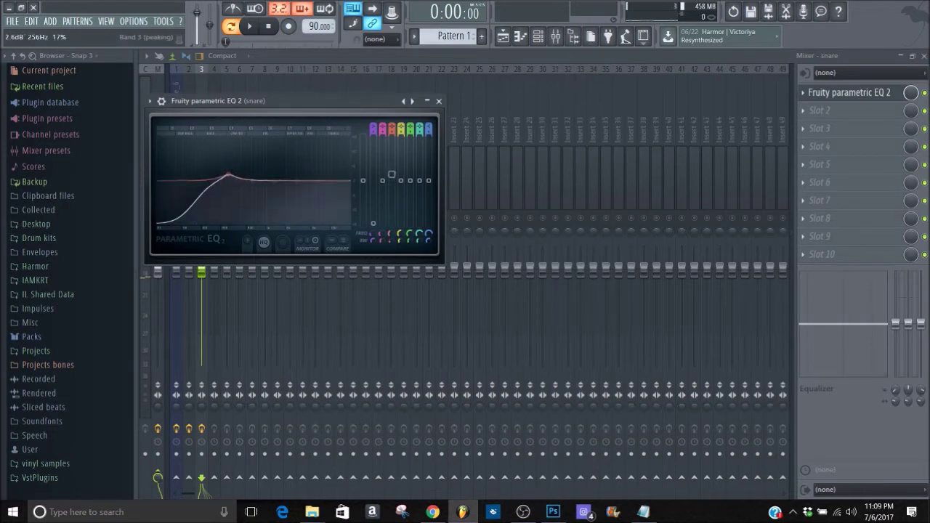
Slightly boost bands 5 and 7 of the snare's EQ, then close it and unsolo the track.
left_click_drag(271, 182, 279, 177)
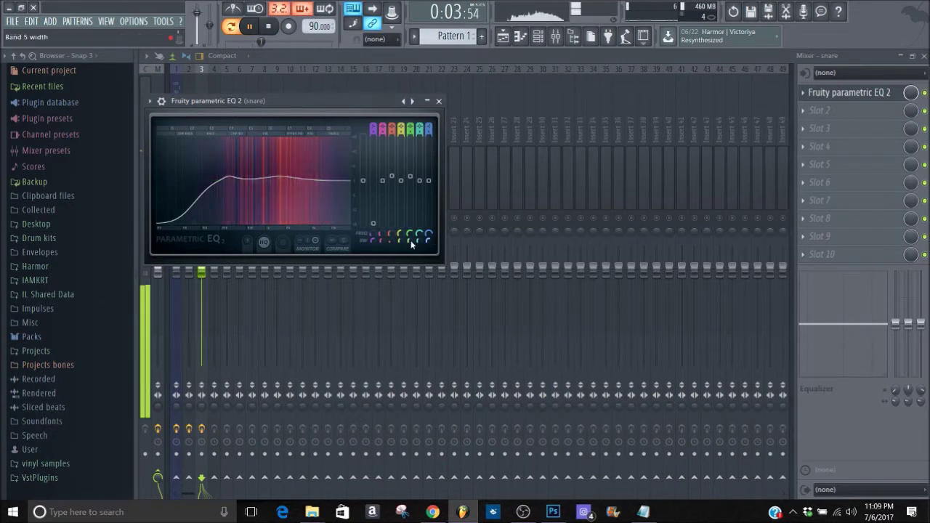
left_click_drag(410, 240, 410, 250)
left_click_drag(332, 198, 320, 177)
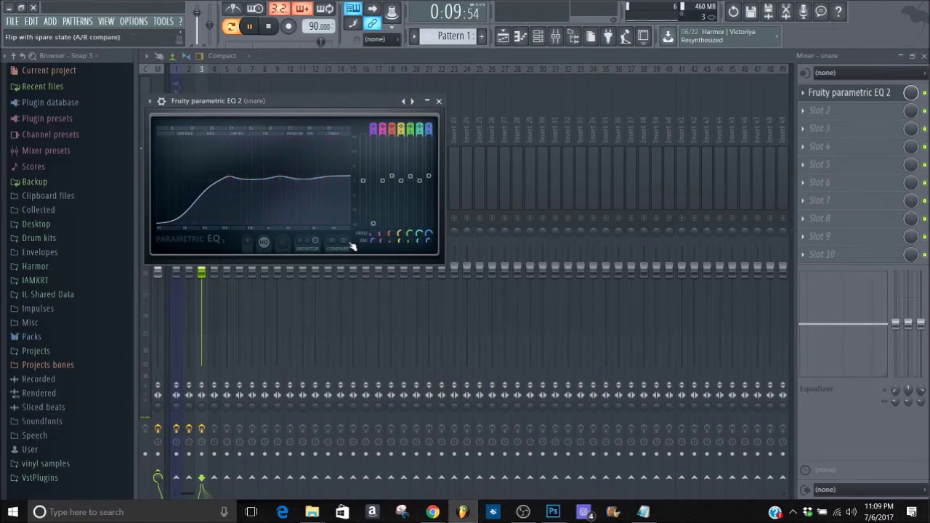
left_click(439, 101)
right_click(202, 218)
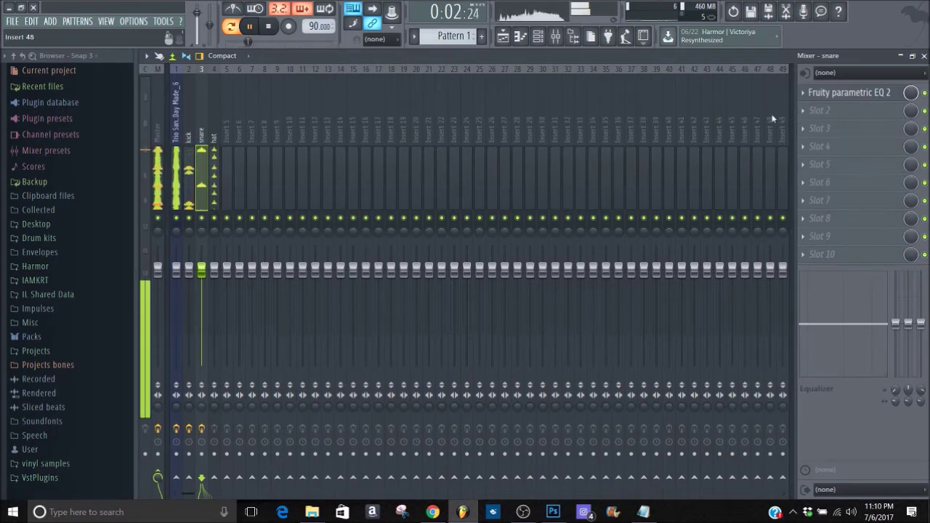
Slightly lower the main level of the snare's equalizer while the full pattern plays, and close its window.
left_click(870, 92)
left_click_drag(366, 181, 366, 186)
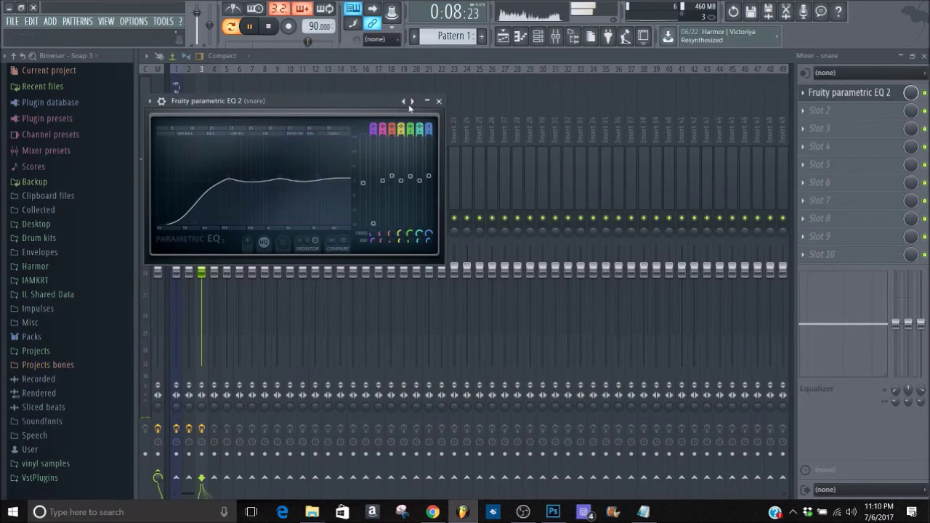
left_click(439, 101)
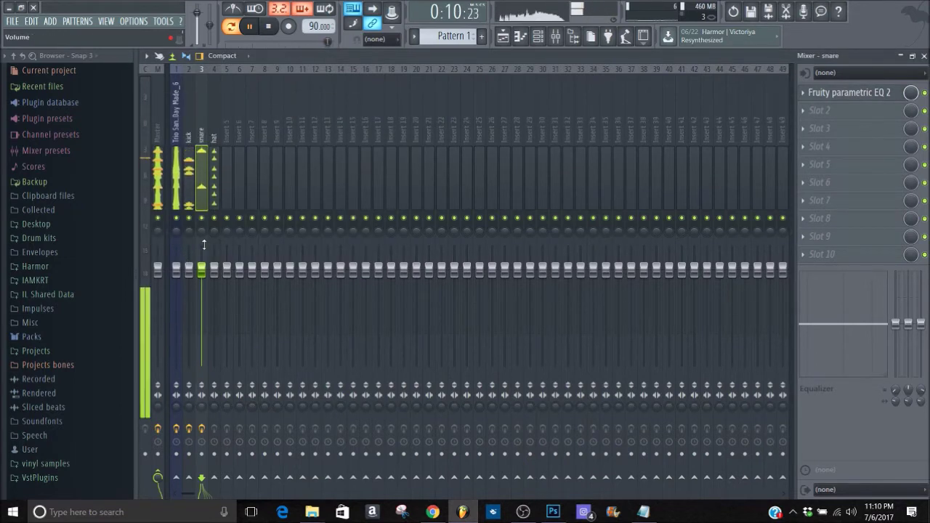
Solo the kick, trim its EQ's main level to about -0.1 dB, and unsolo the track.
right_click(190, 219)
right_click(190, 219)
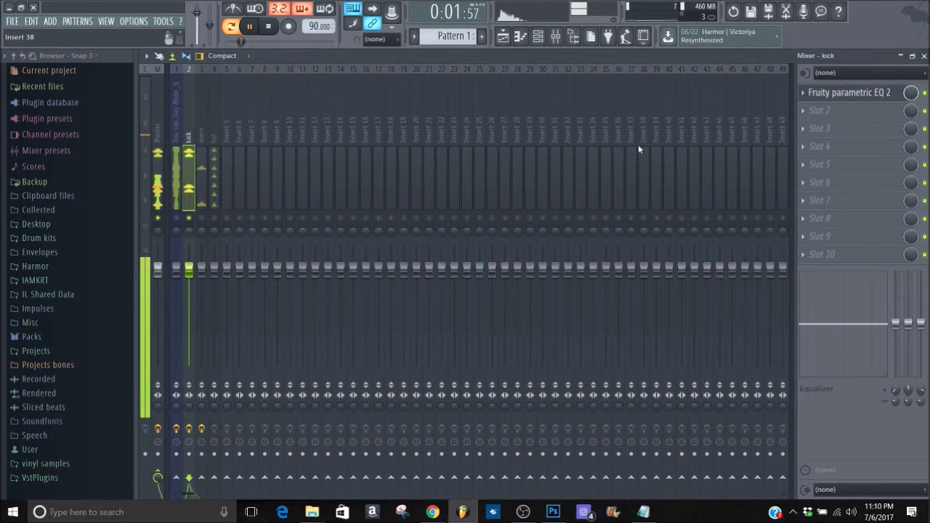
left_click(856, 100)
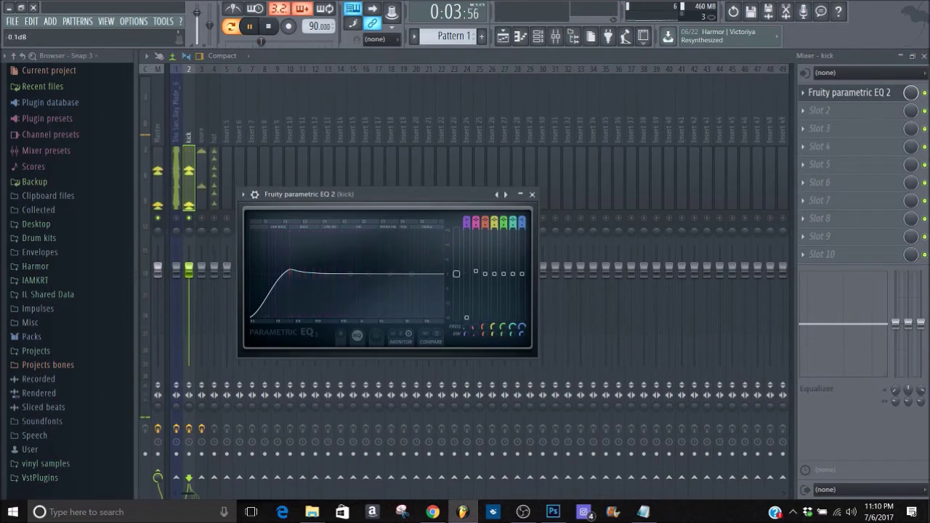
left_click(539, 194)
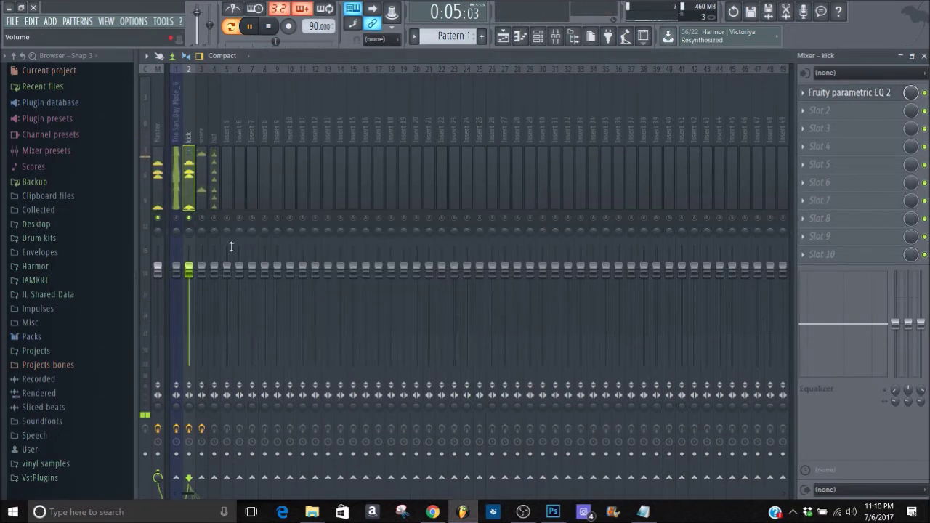
right_click(190, 218)
Solo the hat track, cut the low band of its built-in mixer equalizer to -18.0 dB, and play the pattern.
left_click(216, 198)
key("space")
right_click(215, 218)
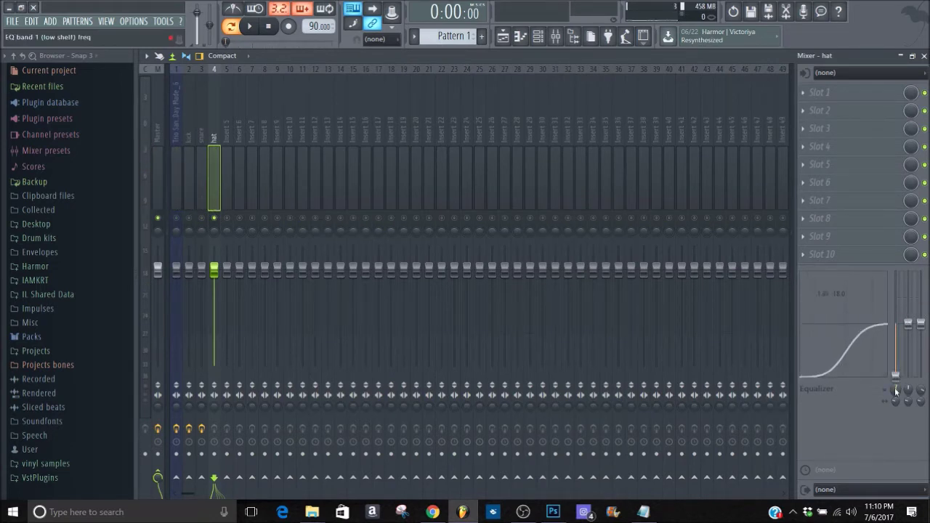
key("space")
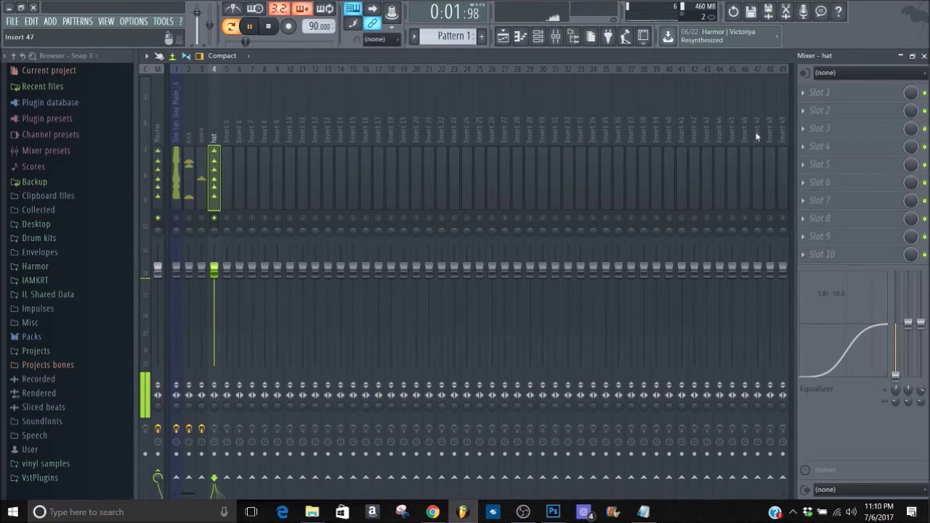
Load Fruity Parametric EQ 2 on the hat track and move band 1 to a higher frequency to cut the lows.
left_click(819, 92)
left_click(784, 141)
left_click_drag(220, 223, 317, 251)
left_click(470, 133)
left_click_drag(190, 194, 84, 179)
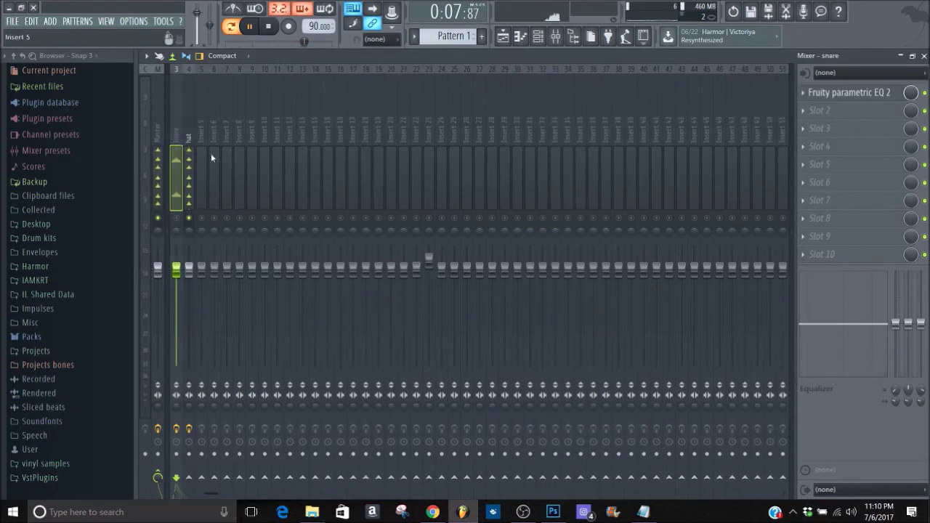
Reopen the hat track's Fruity Parametric EQ 2 and change band 1 to a high-pass filter.
left_click(194, 159)
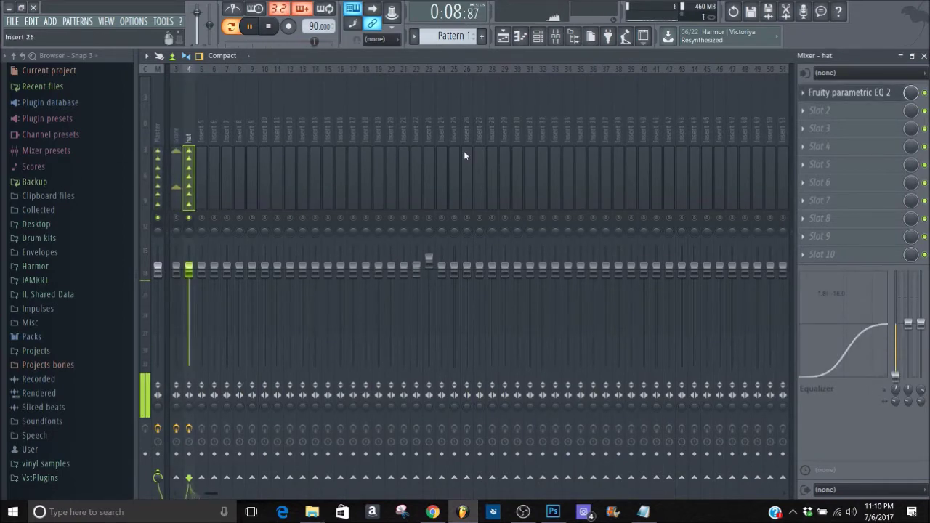
left_click(854, 93)
left_click_drag(404, 158, 405, 174)
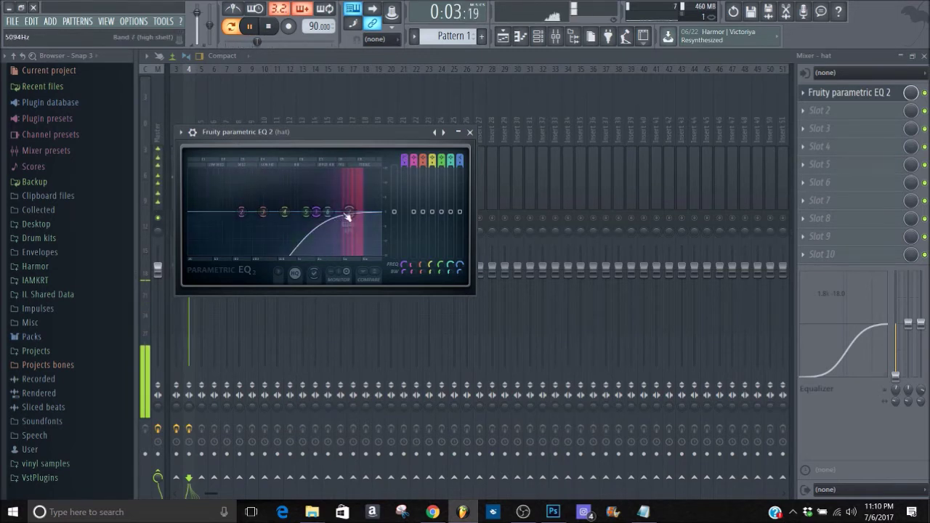
Close the hat's equalizer, unsolo the hat track so all tracks are heard, and stop playback.
left_click(469, 131)
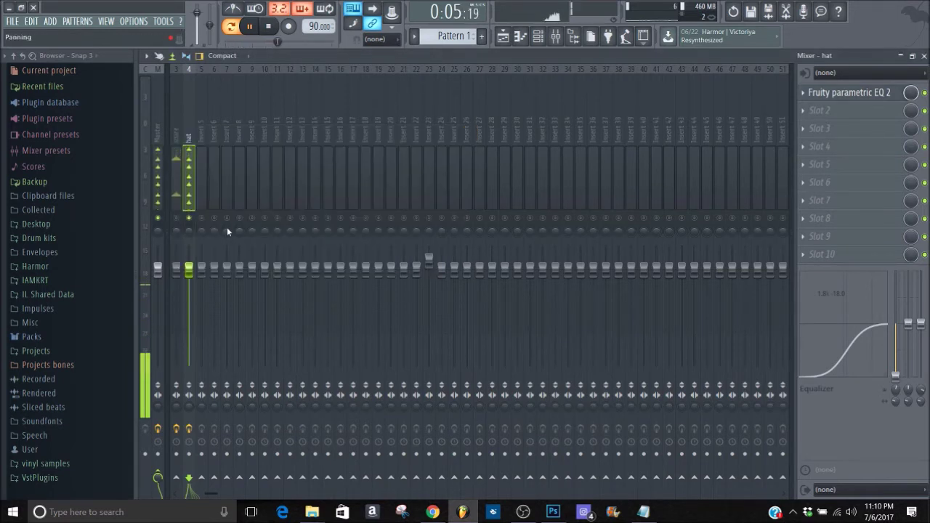
scroll(196, 201, "up", 11)
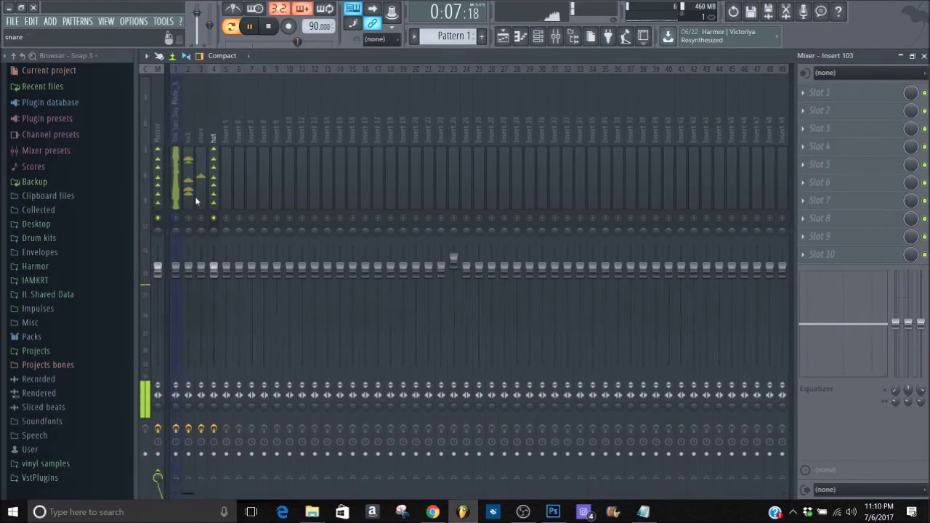
scroll(196, 201, "up", 2)
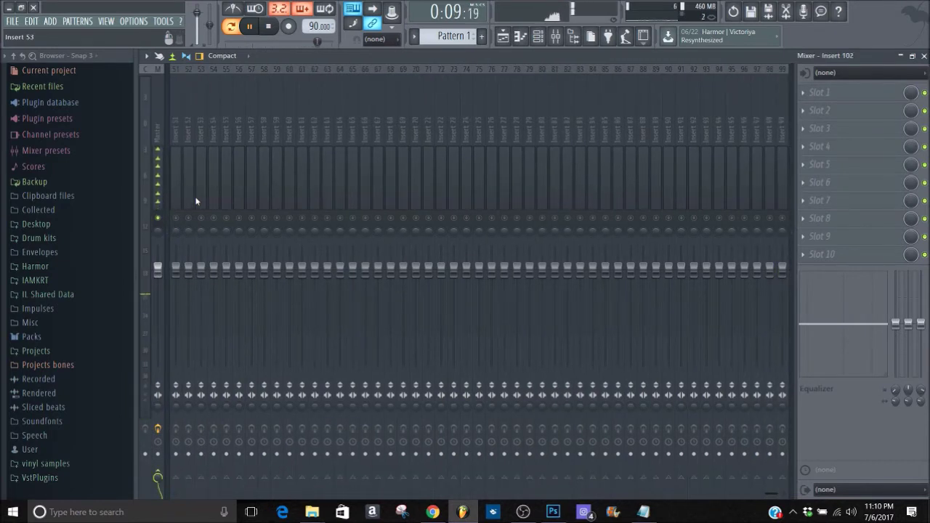
scroll(197, 202, "up", 20)
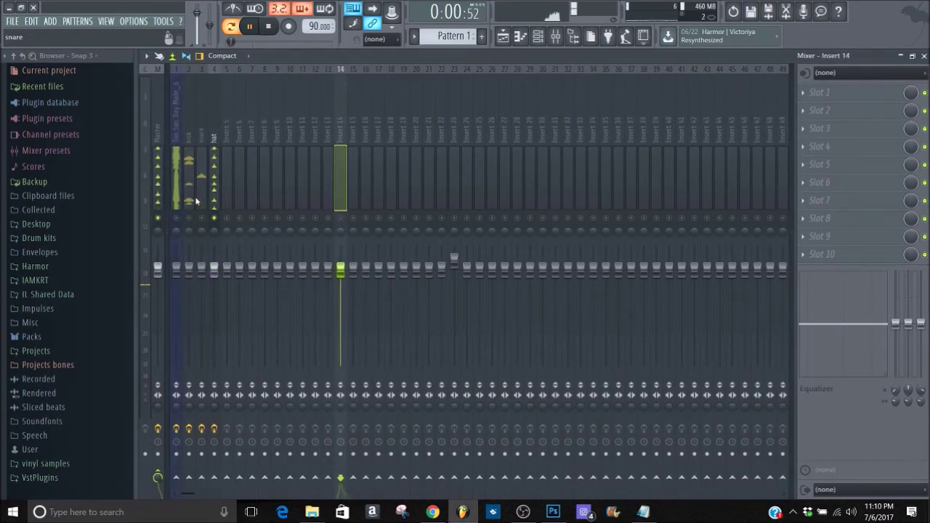
scroll(196, 201, "up", 11)
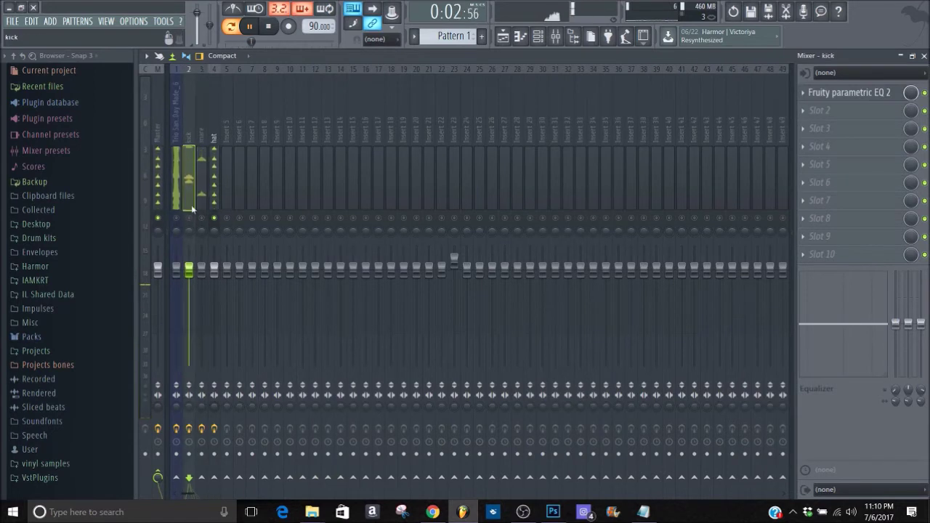
left_click(212, 190)
key("space")
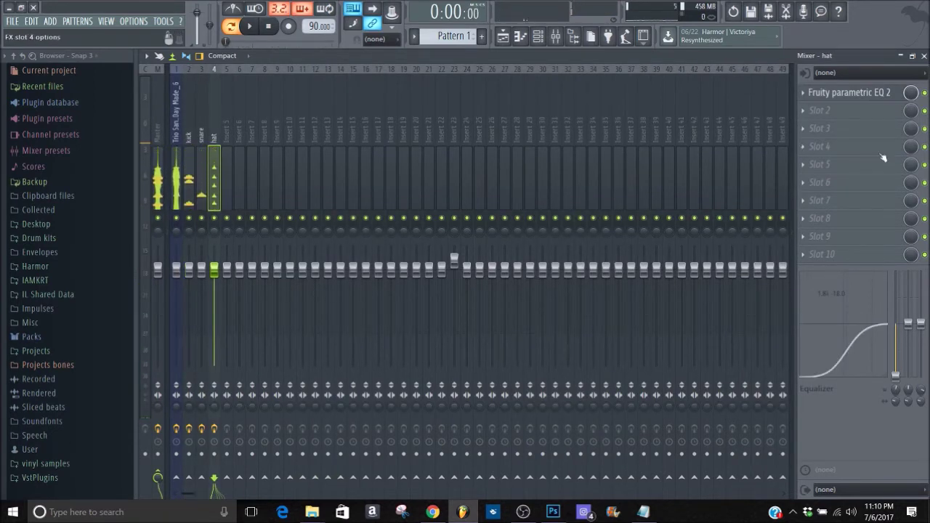
Remove Fruity Parametric EQ 2 from the hat track and reset the volume fader of Insert 23.
left_click_drag(892, 388, 893, 444)
left_click(803, 93)
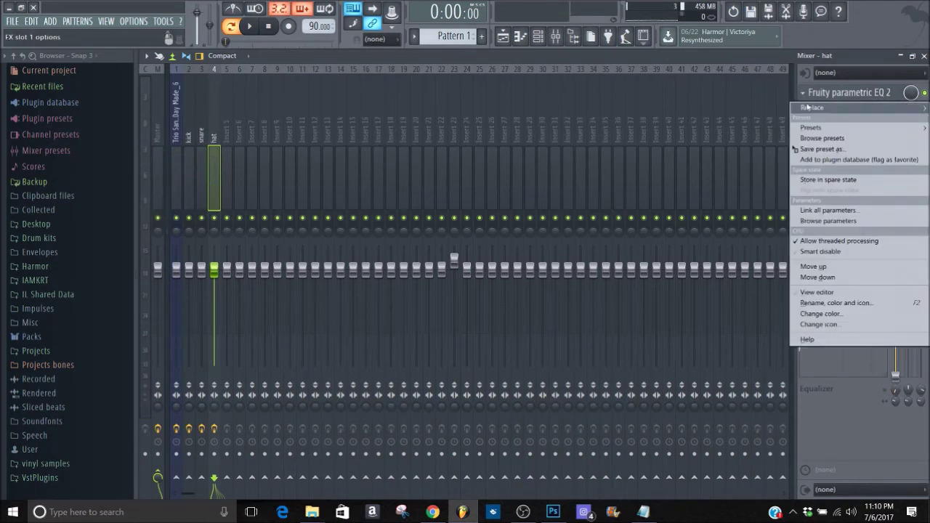
mouse_move(806, 108)
left_click(713, 41)
right_click(454, 260)
left_click(469, 264)
Compare the snare with its Fruity Parametric EQ 2 bypassed and enabled, and remove the equalizer from the snare track.
left_click(202, 148)
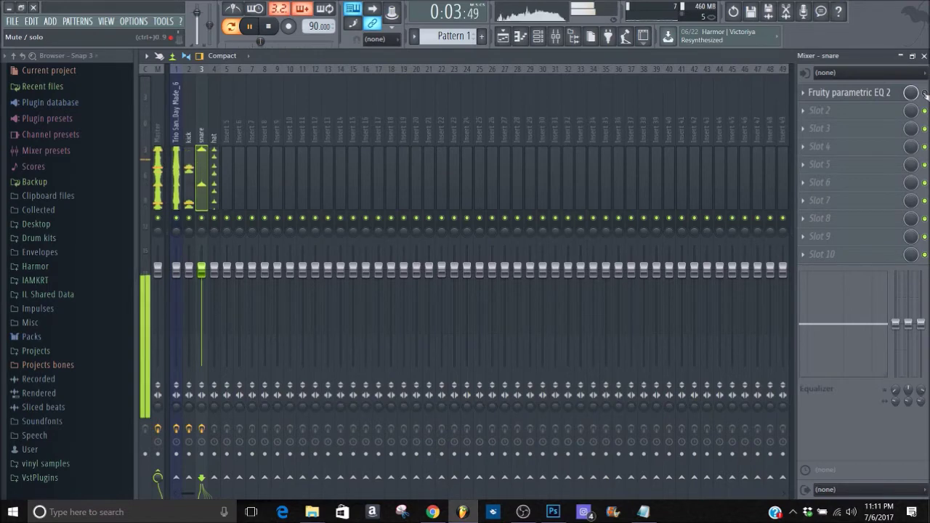
left_click(924, 92)
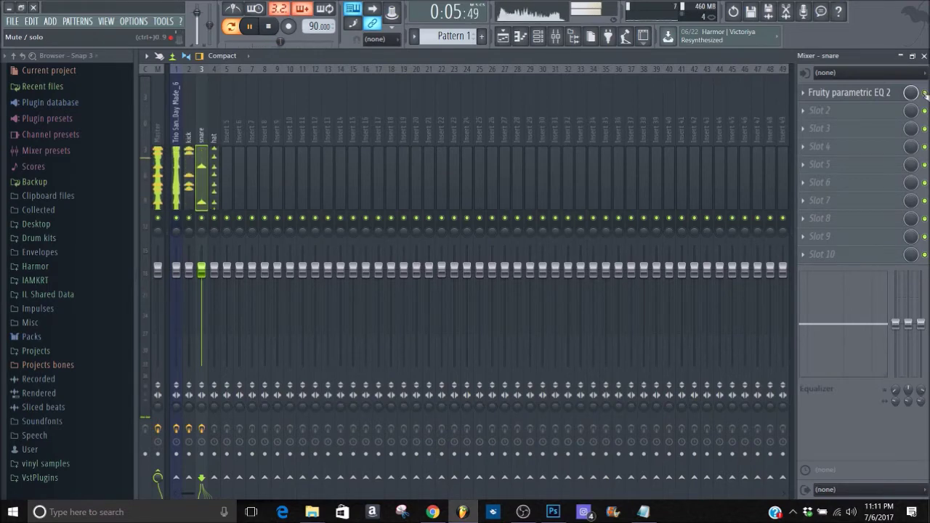
left_click(807, 95)
left_click(810, 108)
left_click(698, 41)
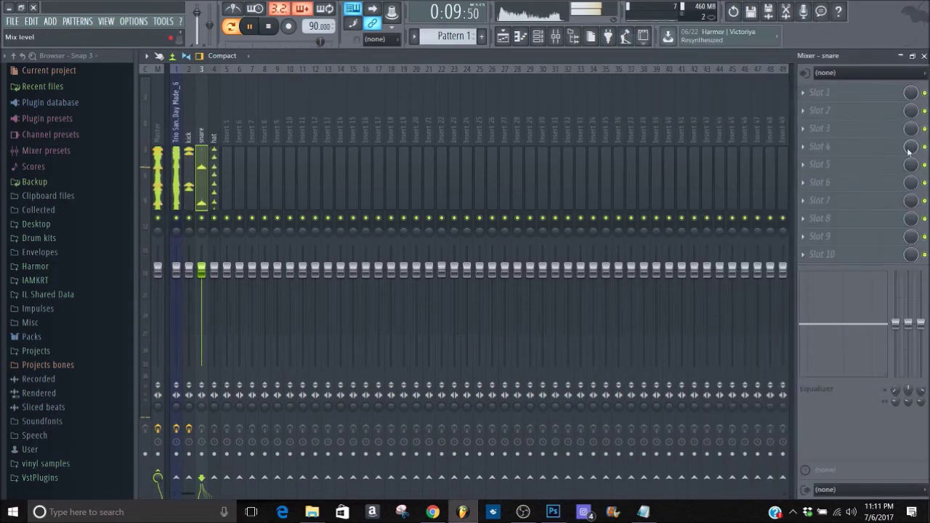
key("space")
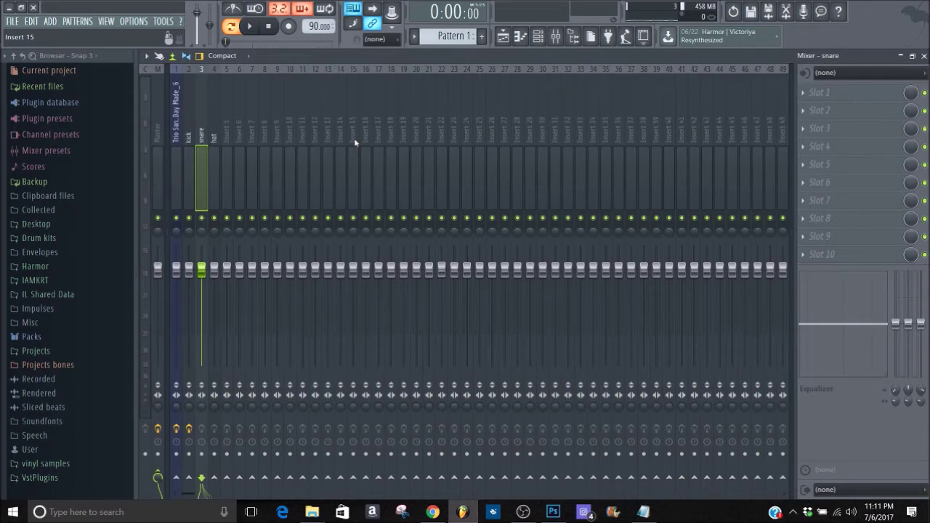
Load Fruity Parametric EQ 2 into slot 2 of the Master track.
left_click(158, 142)
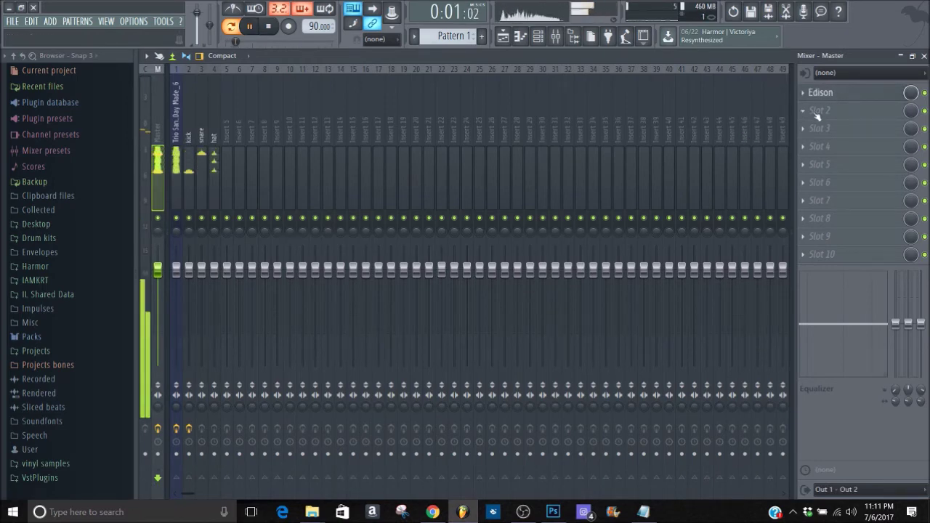
key("space")
left_click(818, 114)
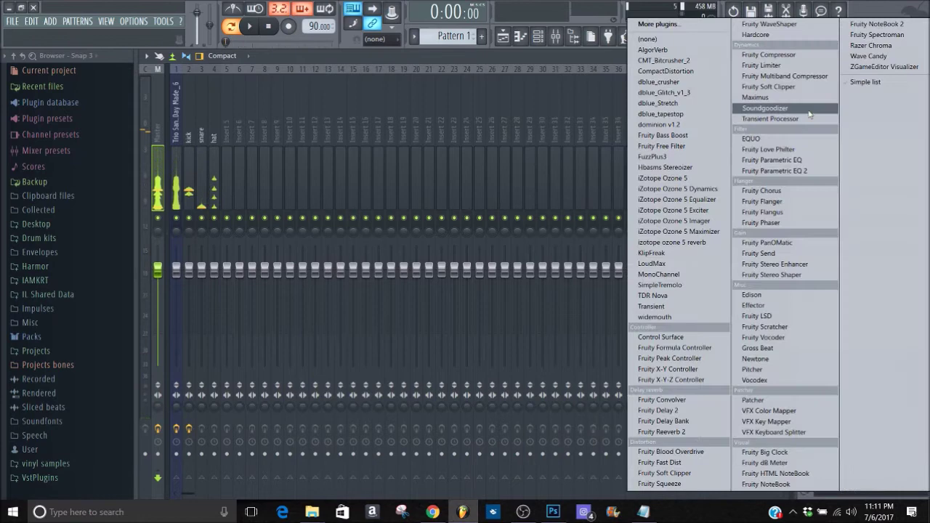
left_click(776, 171)
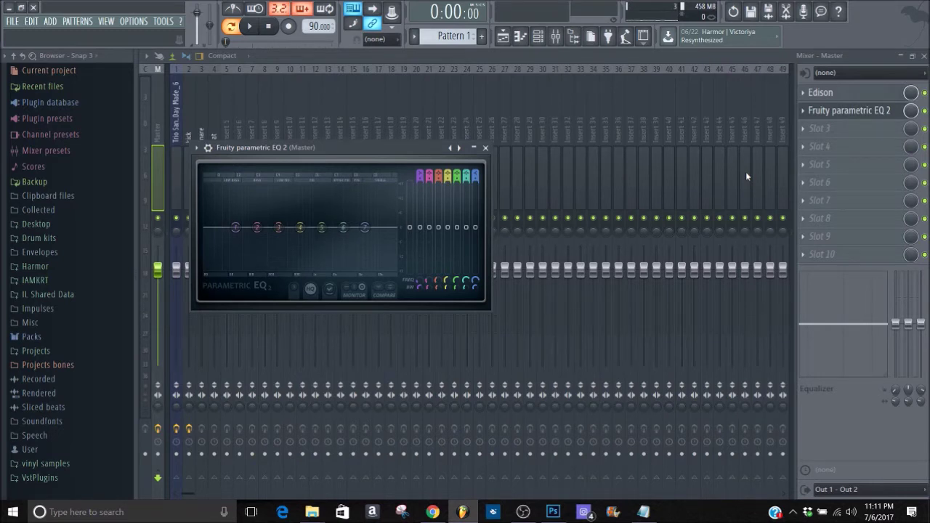
Shape the Master equalizer with a steep high cut on band 7 and a low cut on band 1 at the spectrum's edges.
left_click_drag(387, 228, 410, 279)
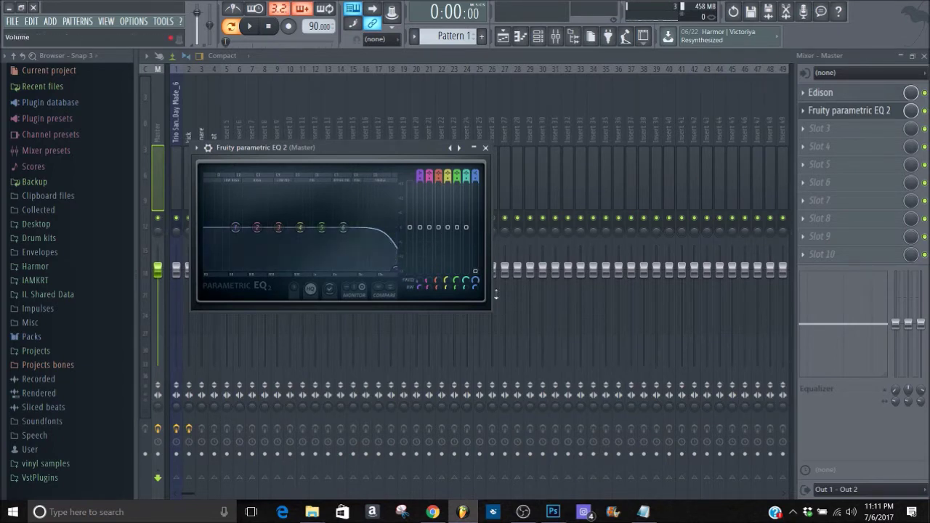
left_click_drag(474, 178, 474, 156)
key("space")
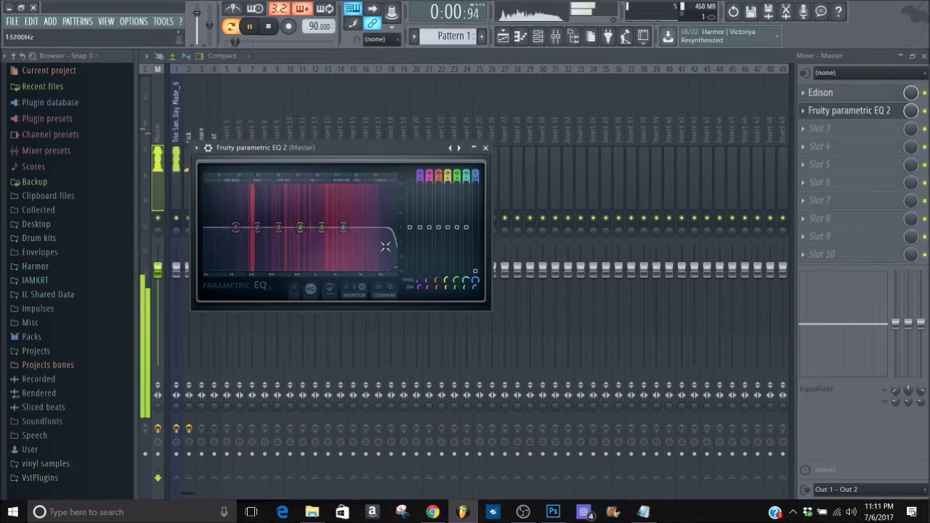
left_click_drag(235, 228, 211, 268)
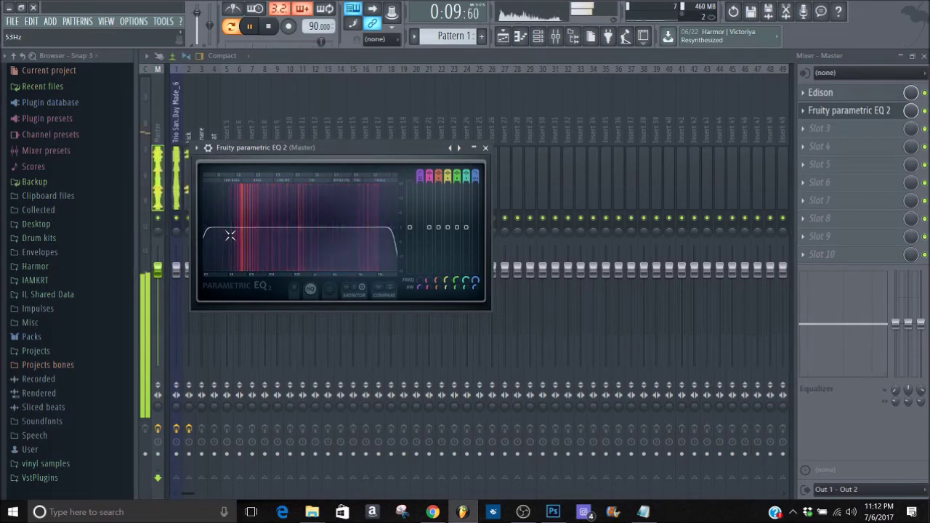
key("space")
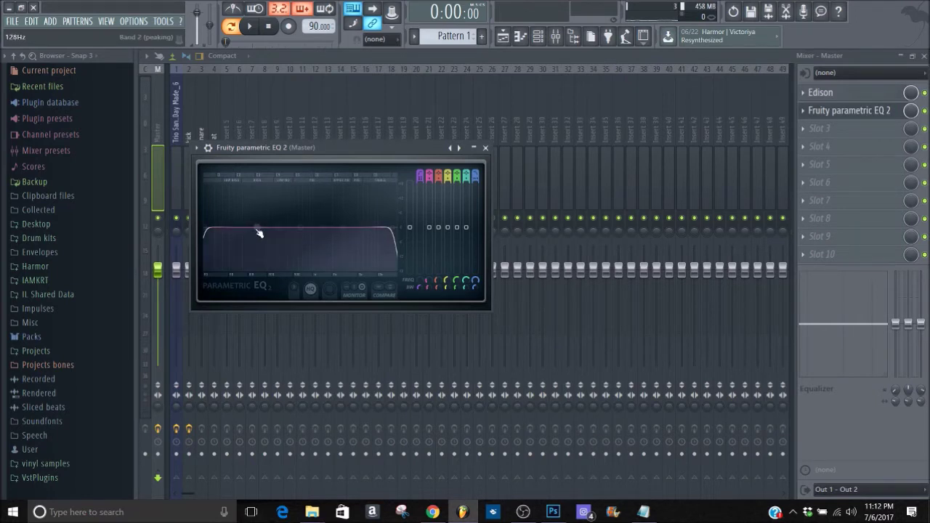
Boost the Master's lows slightly with EQ band 2 and raise band 6 about 1.7 dB at about 3074 Hz.
left_click_drag(248, 231, 231, 223)
key("space")
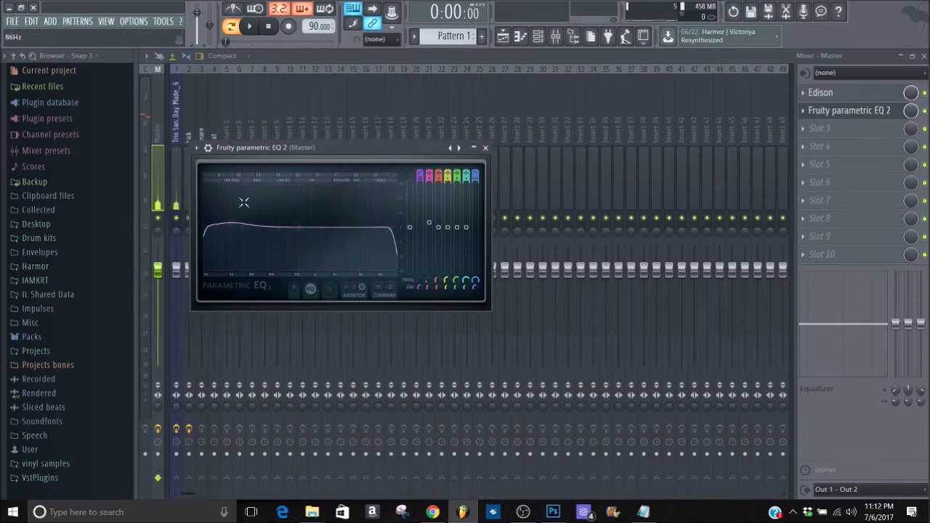
key("space")
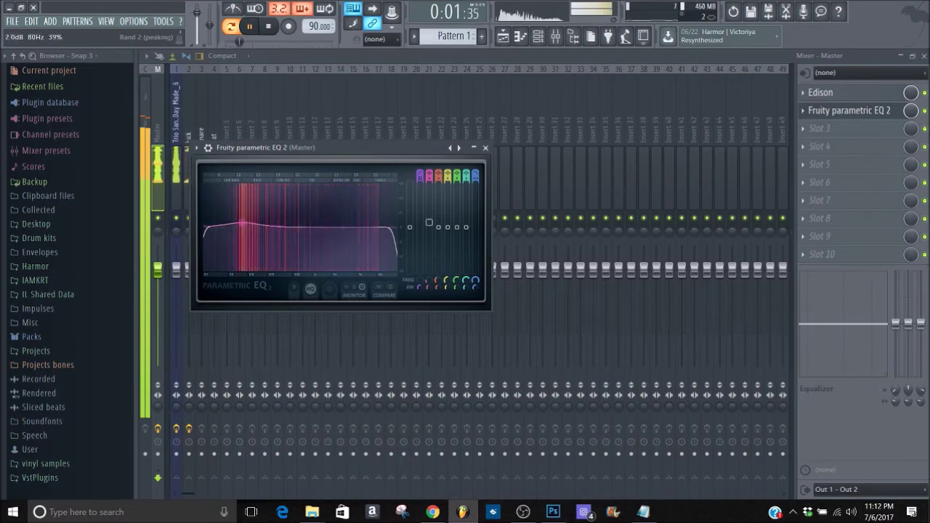
left_click_drag(242, 223, 233, 224)
left_click_drag(437, 287, 430, 291)
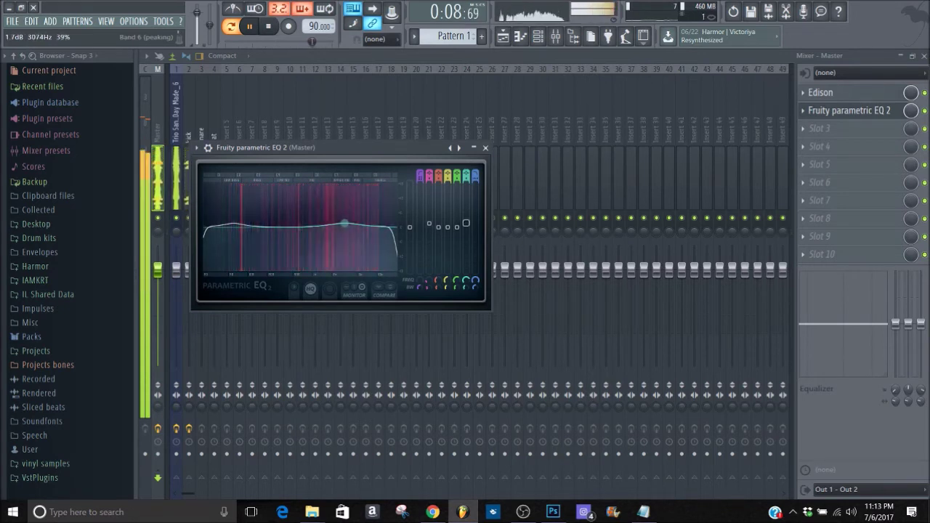
left_click(485, 149)
key("space")
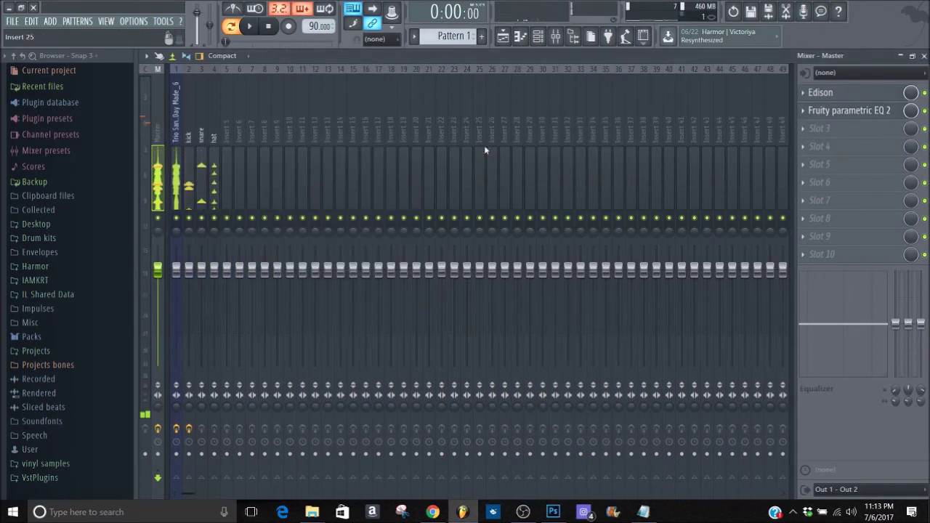
Load a second Fruity Parametric EQ 2 into slot 3 of the Master and slightly boost the highs with band 7 from about 4359 Hz.
left_click(817, 129)
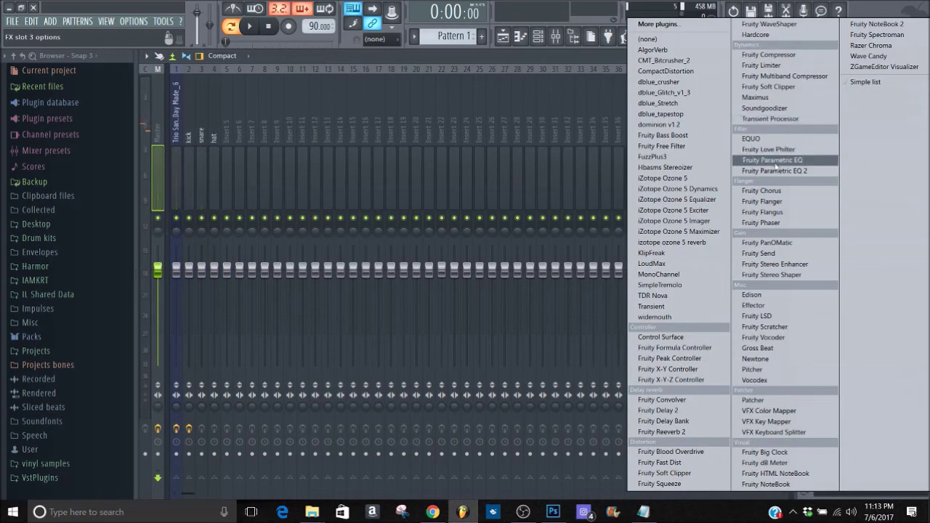
left_click(730, 173)
key("space")
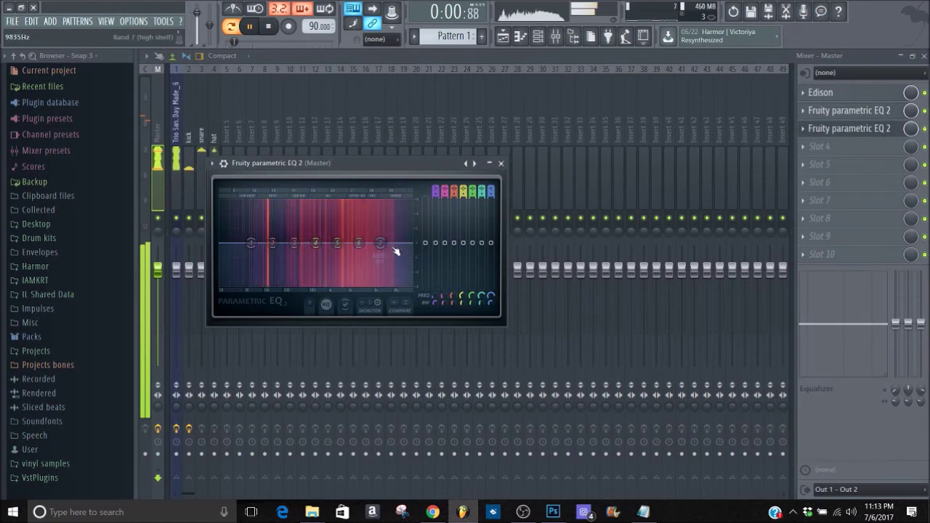
left_click_drag(375, 238, 369, 240)
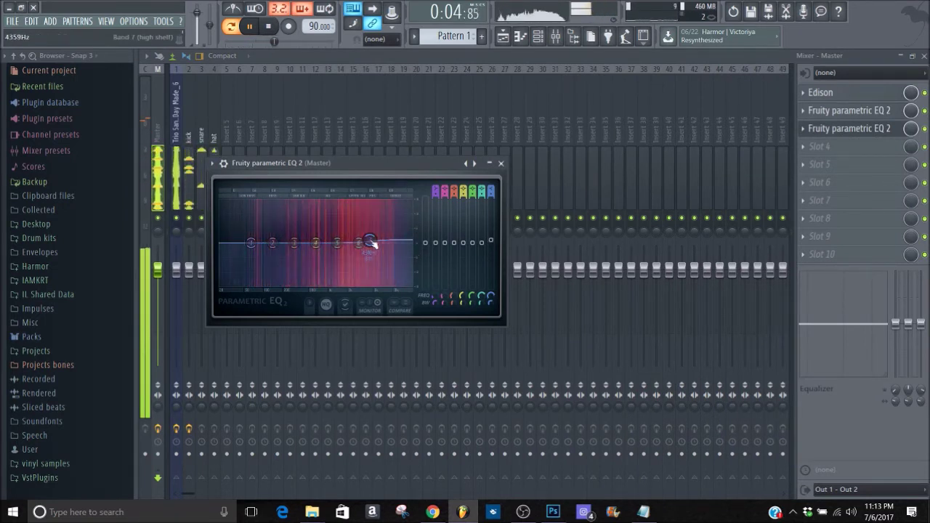
left_click(501, 163)
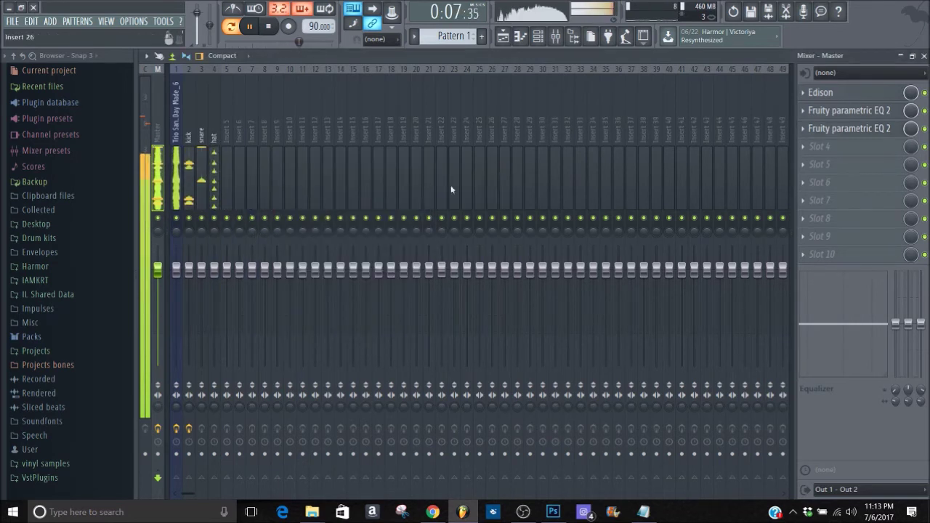
Reset the Master track's stereo separation and stop playback.
right_click(158, 407)
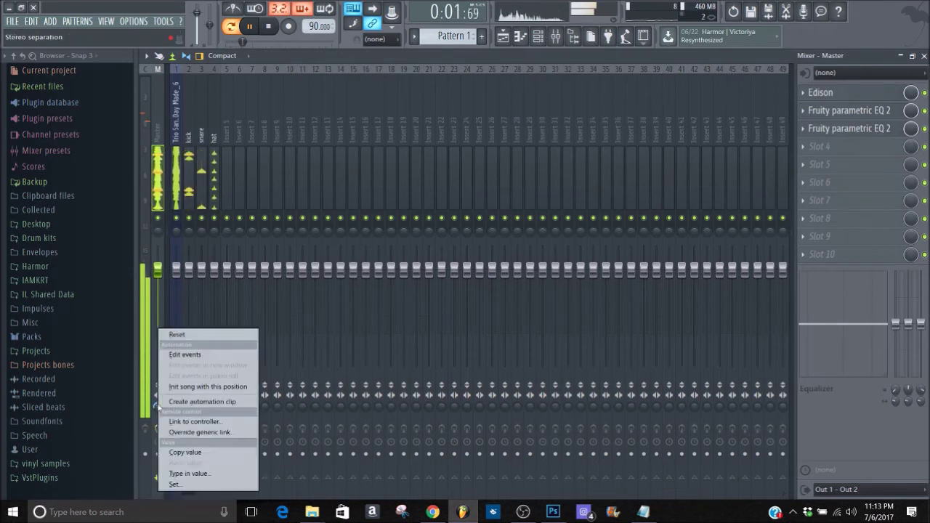
left_click(193, 337)
key("space")
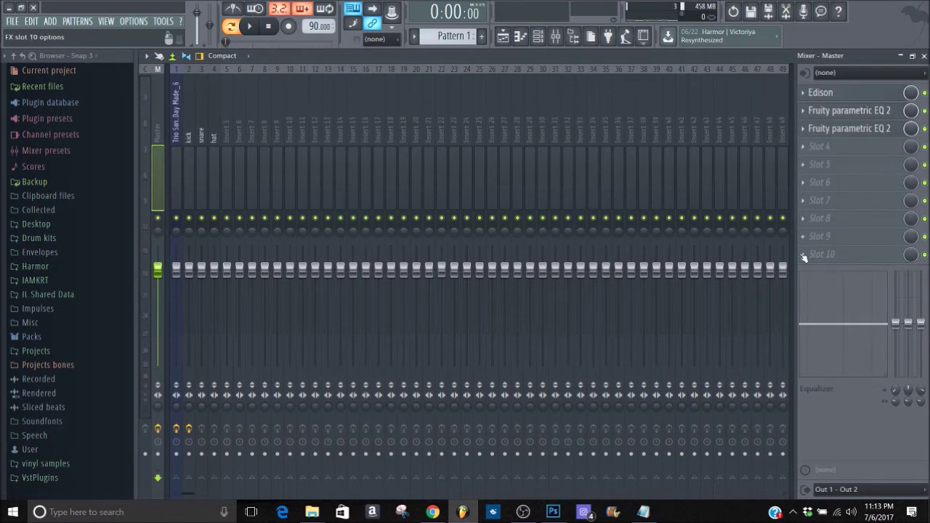
Load Fruity Stereo Enhancer into slot 9 of the Master track.
left_click(838, 244)
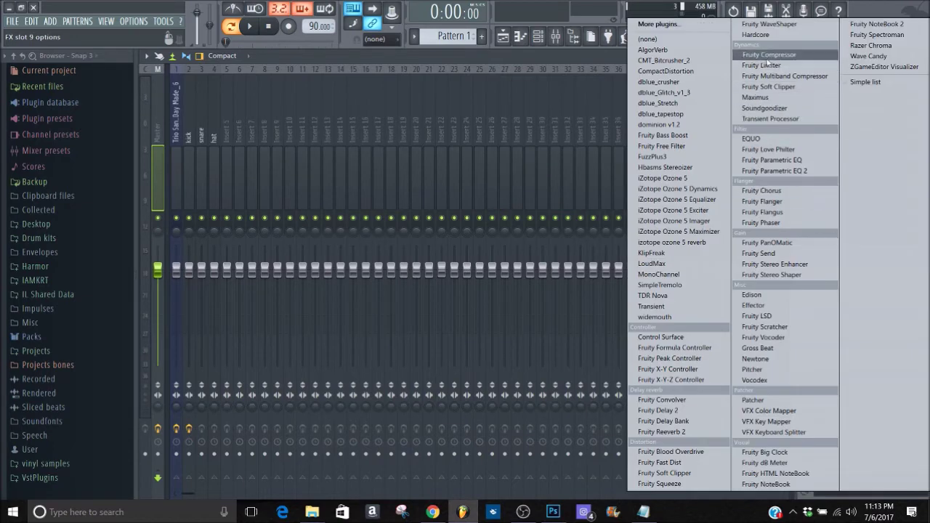
left_click(598, 57)
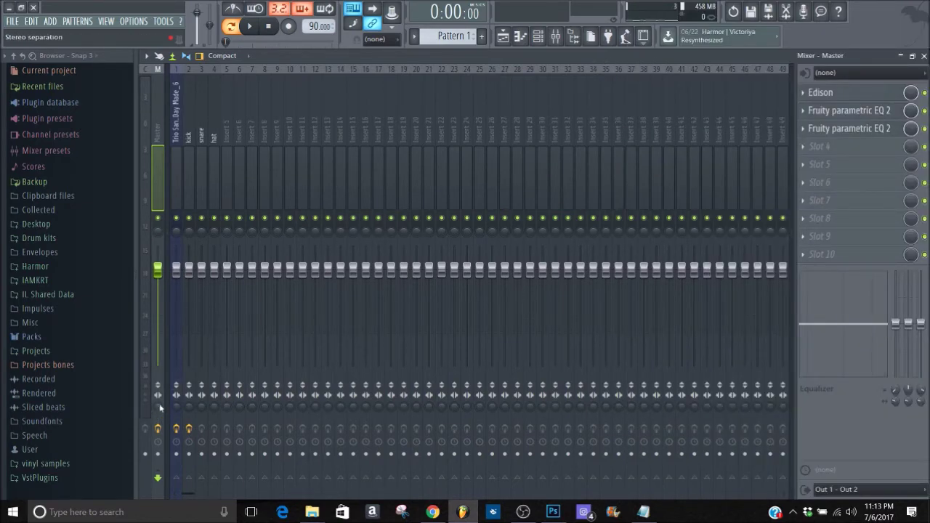
left_click(810, 235)
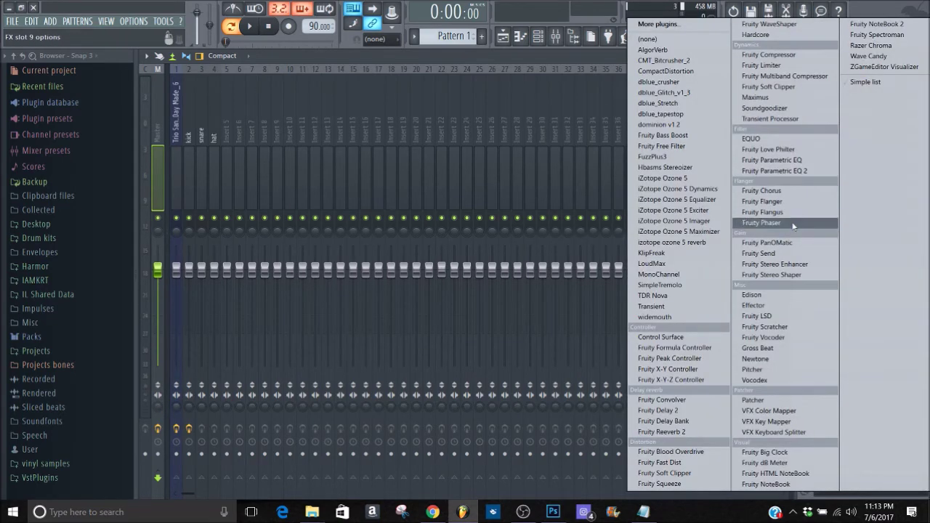
left_click(786, 265)
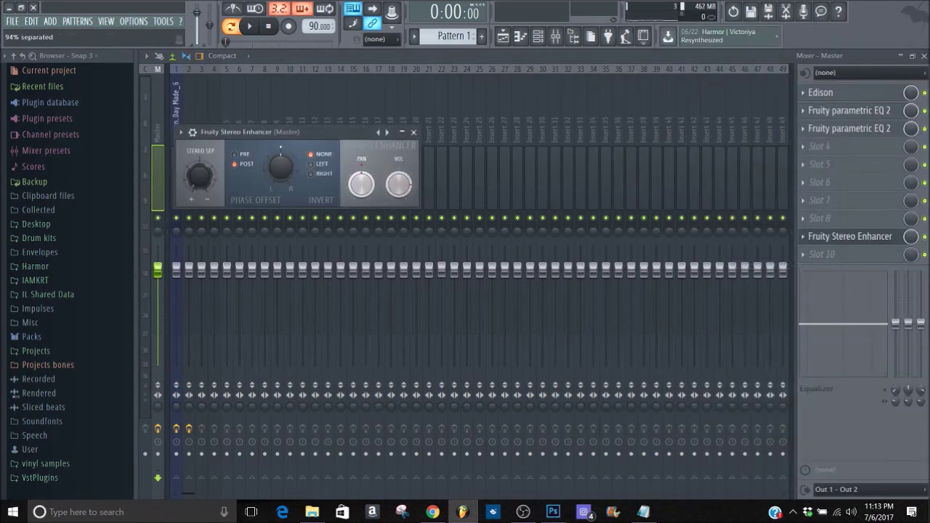
Replace the plugin in slot 9 of the Master track with iZotope Ozone 5 Imager.
left_click(803, 236)
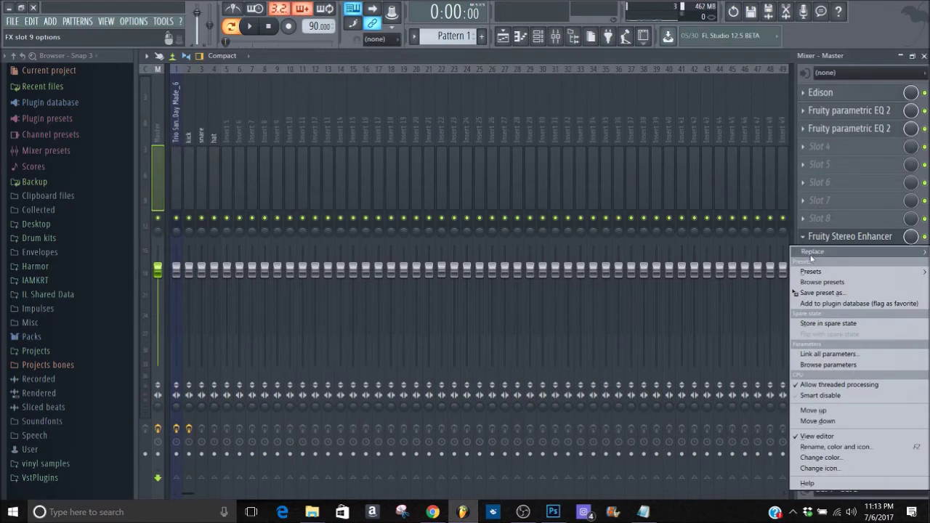
mouse_move(807, 254)
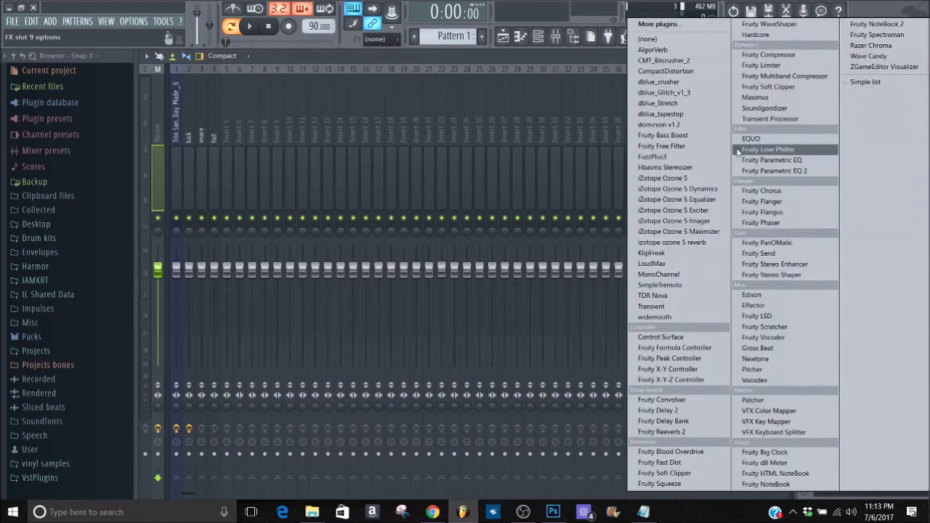
left_click(702, 221)
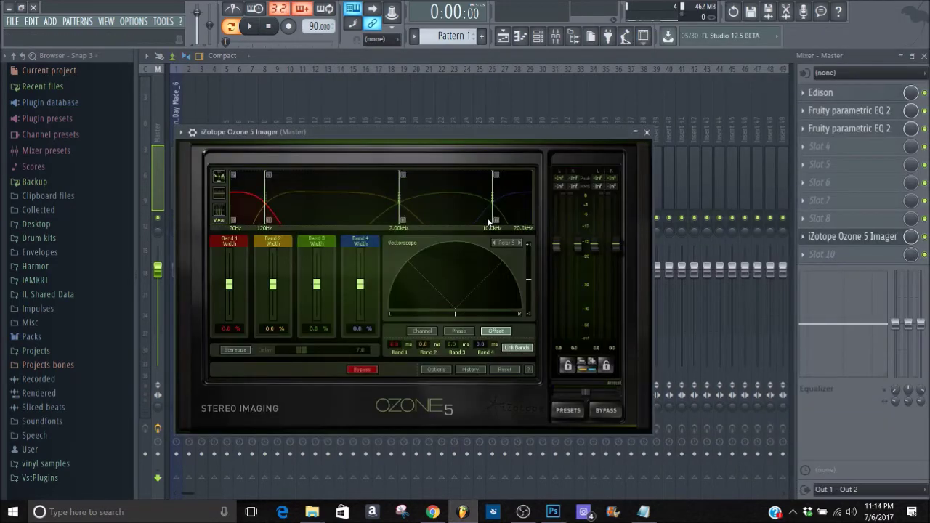
Remove iZotope Ozone 5 Imager from slot 9 of the Master track.
left_click(802, 237)
mouse_move(812, 252)
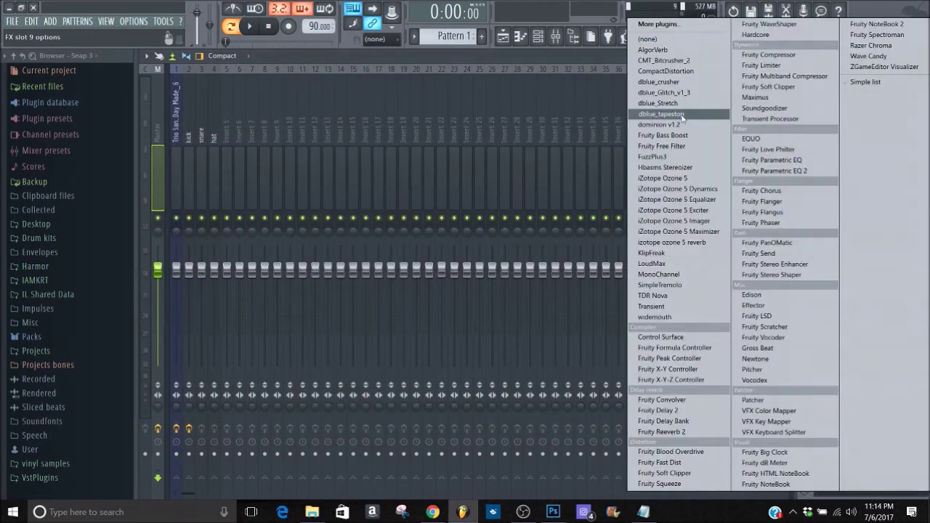
left_click(668, 35)
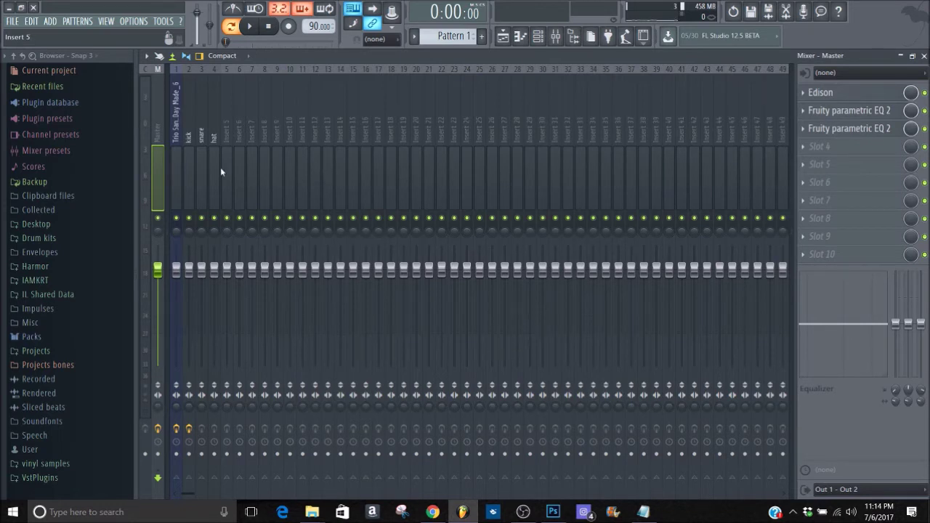
Try different stereo separation amounts on the Master track during playback, including 42% merged.
key("space")
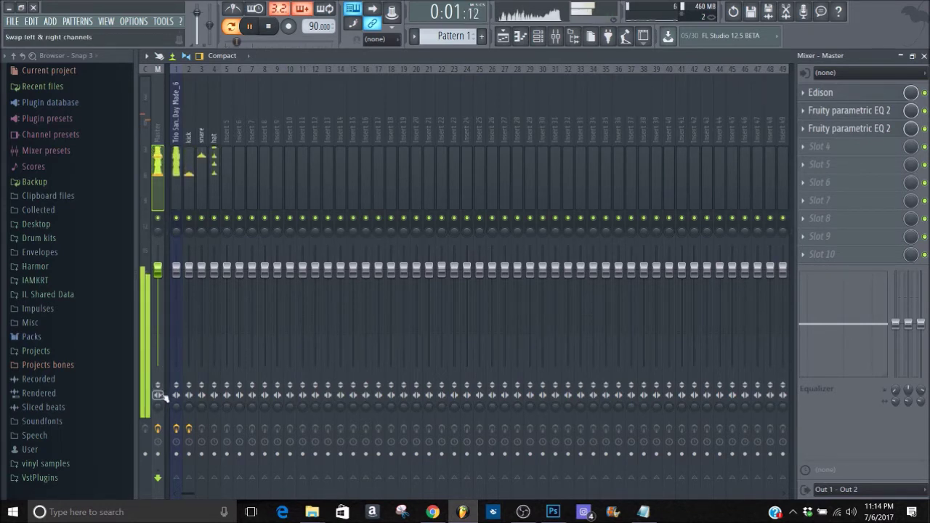
left_click_drag(158, 407, 158, 437)
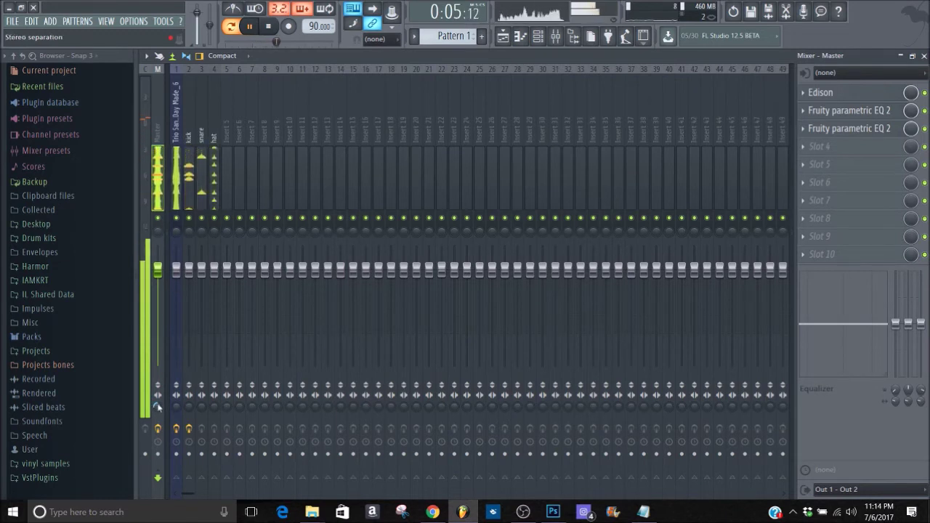
mouse_move(159, 407)
left_mouse_down()
mouse_move(158, 385)
mouse_move(157, 409)
left_mouse_up()
key("space")
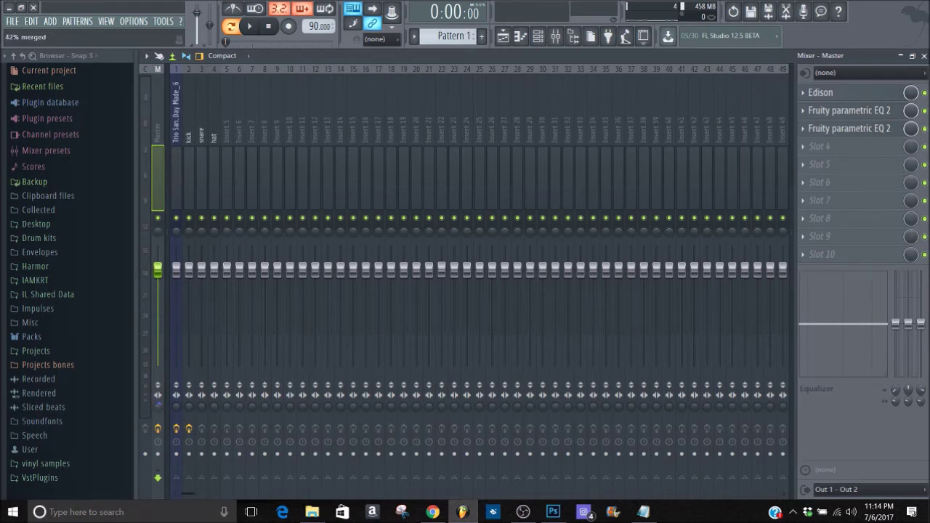
key("space")
mouse_move(158, 408)
left_mouse_down()
mouse_move(159, 361)
mouse_move(158, 407)
left_mouse_up()
key("space")
key("space")
Reset the Master track's stereo separation, listen to the pattern again, and stop playback.
right_click(158, 407)
left_click(184, 335)
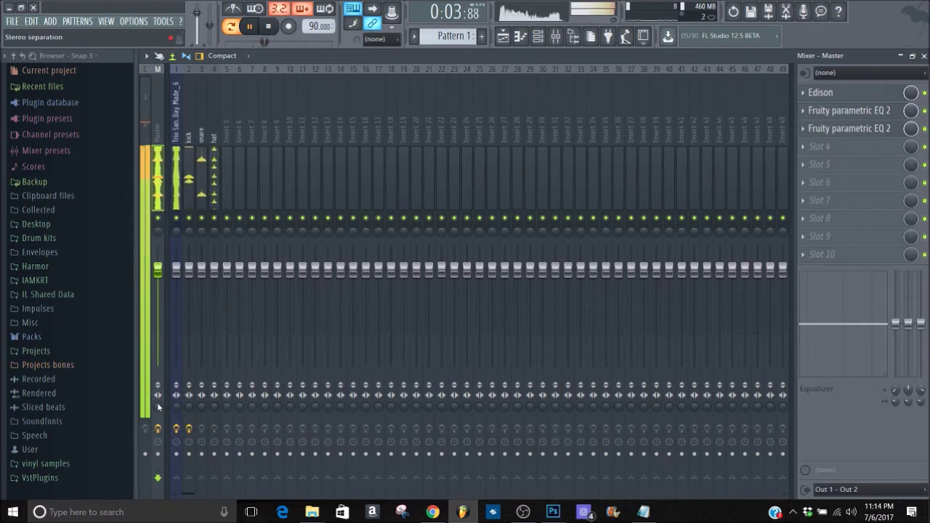
key("space")
key("space")
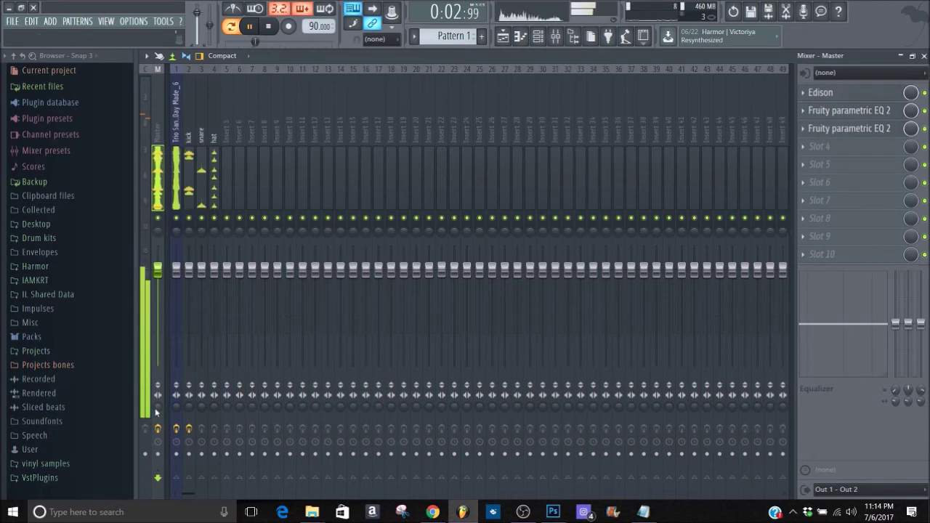
key("space")
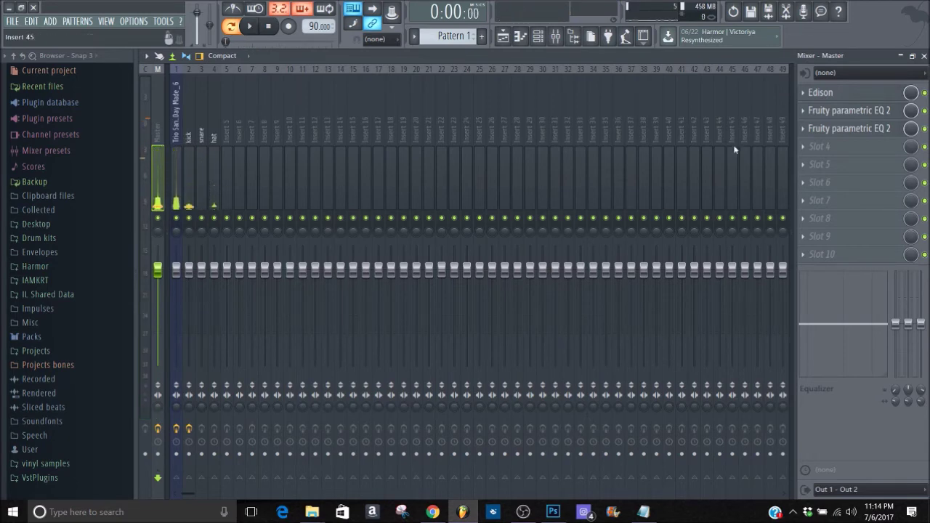
Load Maximus into slot 10 of the Master track and solo its low band during playback.
left_click(823, 254)
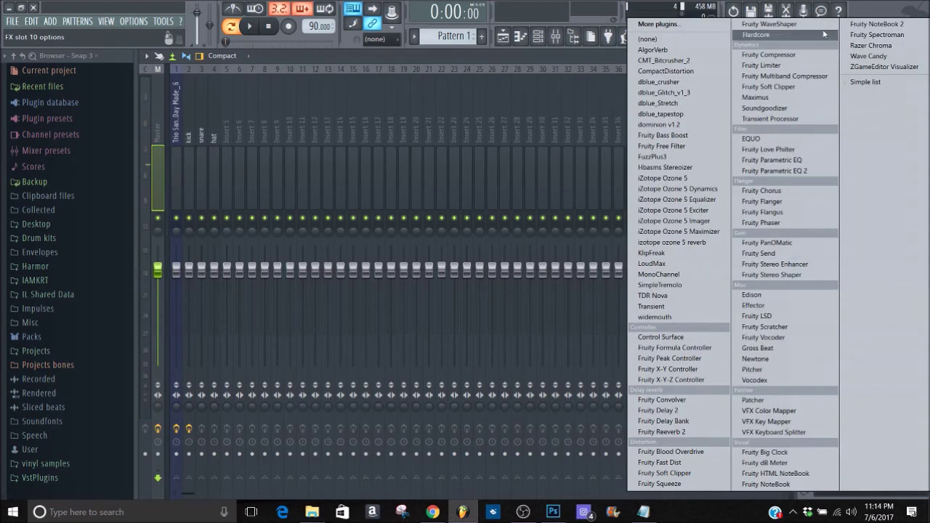
left_click(755, 98)
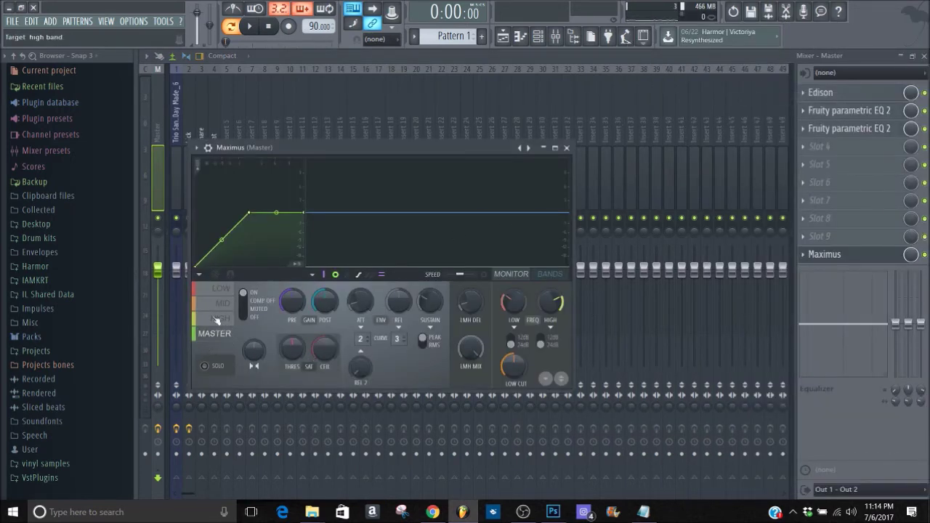
key("space")
left_click(217, 290)
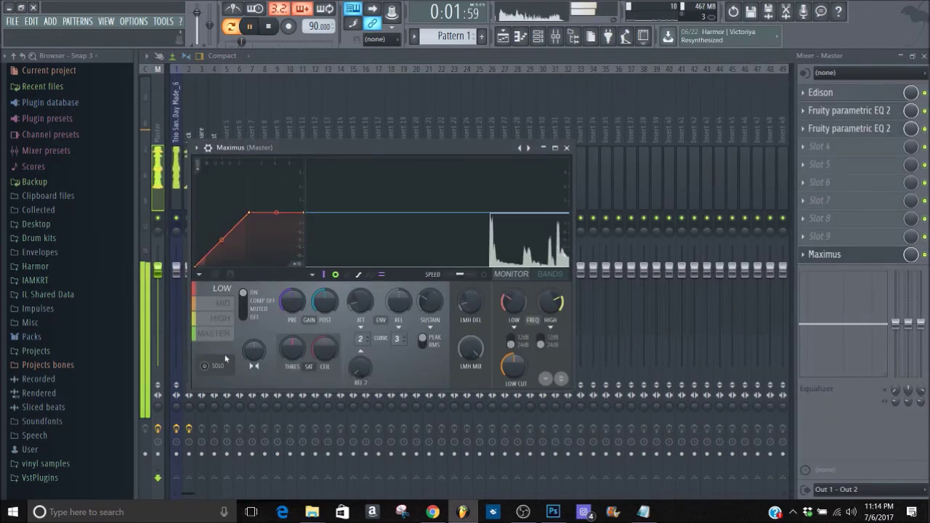
left_click(204, 365)
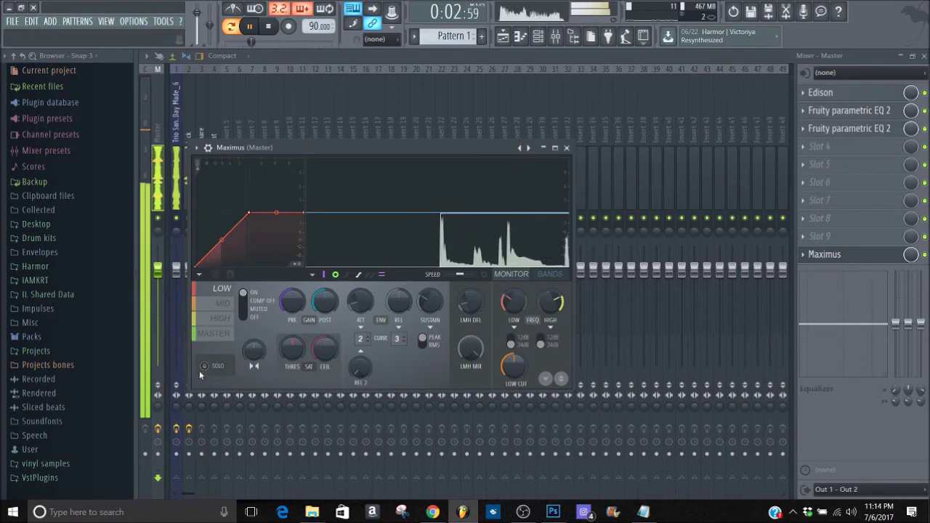
Audition Maximus's mid, high, master and low bands one after another in solo mode, ending on the master band.
left_click(224, 303)
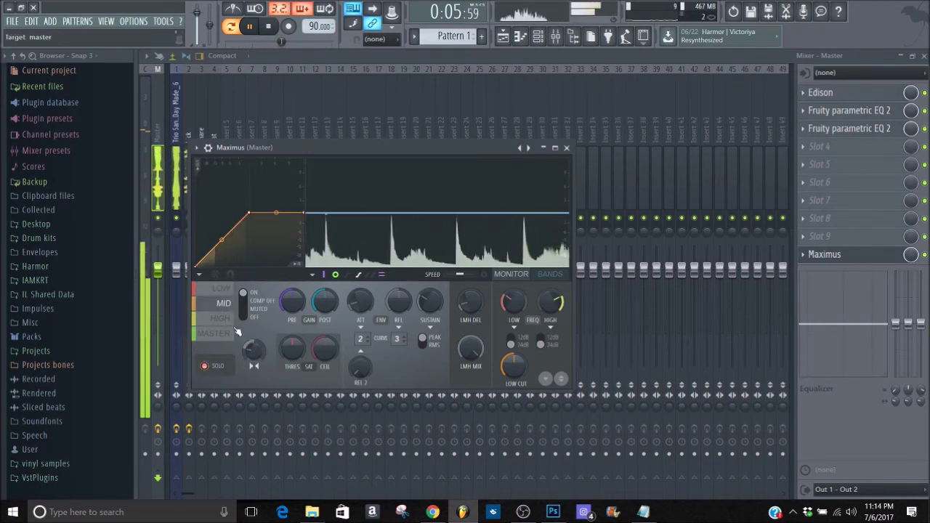
left_click(221, 318)
left_click(215, 333)
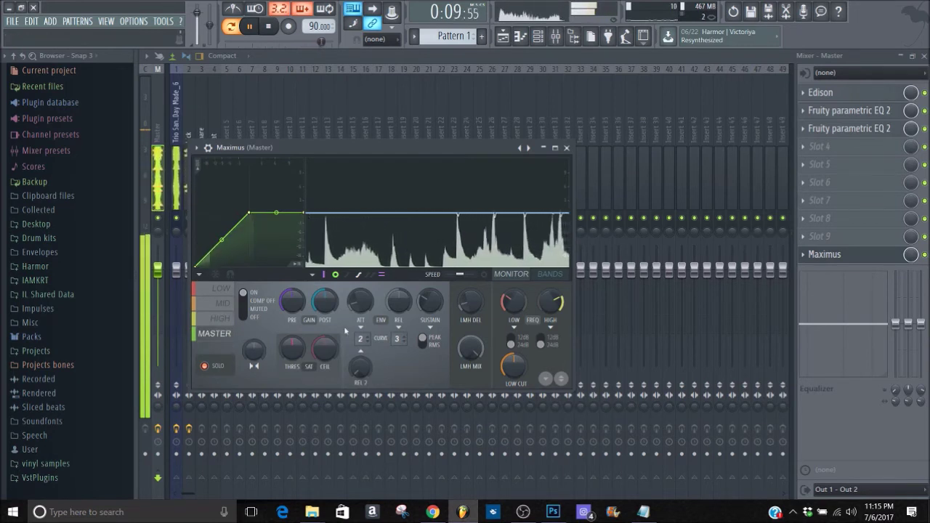
left_click(221, 288)
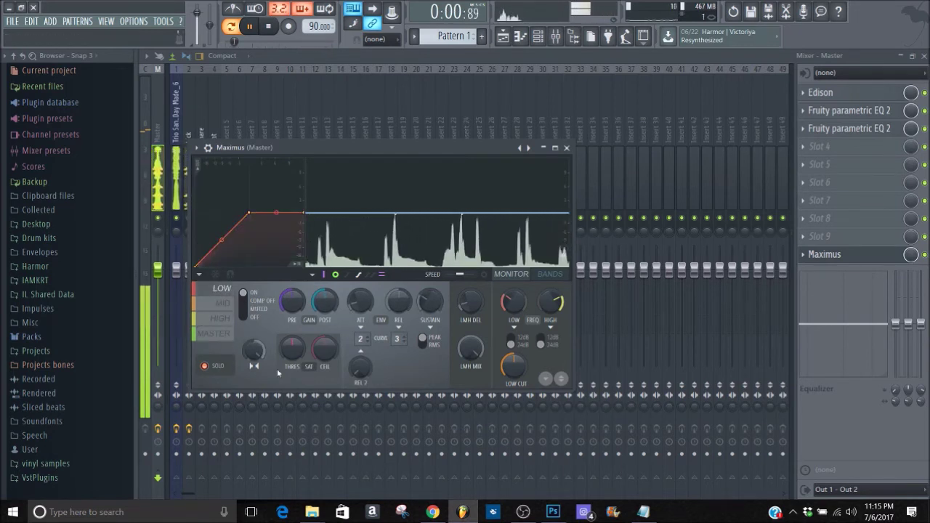
left_click(214, 337)
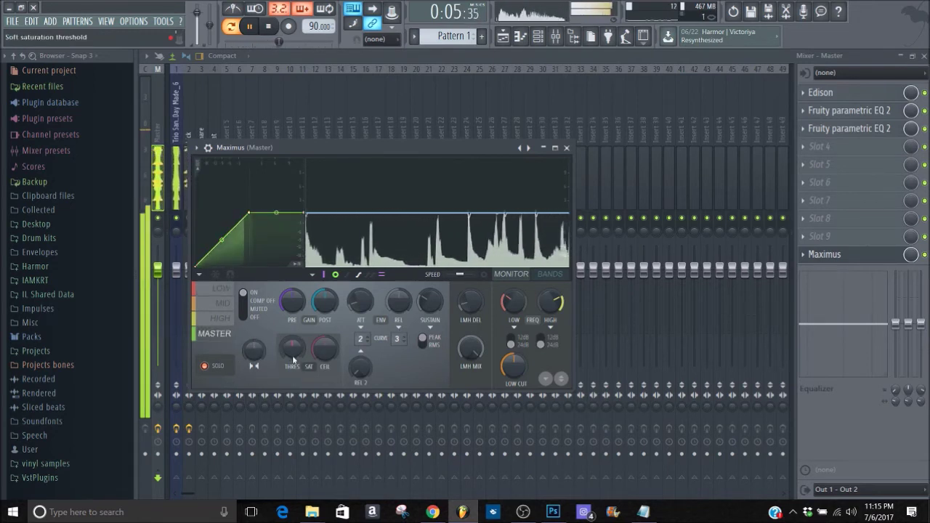
Remove Maximus from slot 10 of the Master track and stop playback.
left_click(815, 254)
left_click(648, 38)
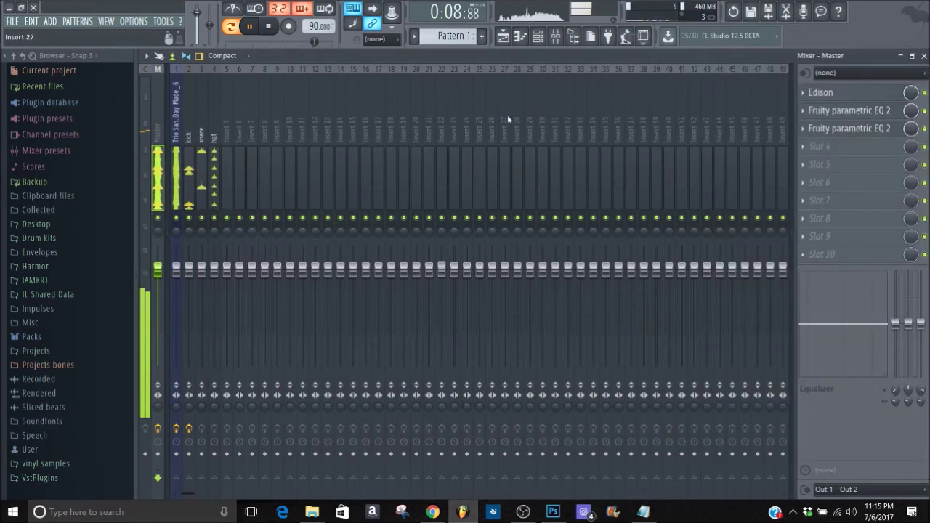
key("space")
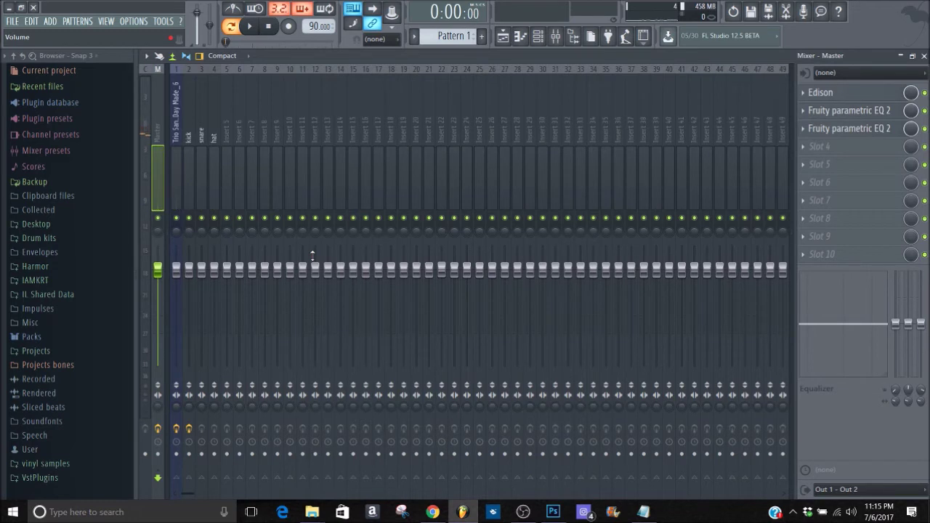
Load Fruity Soft Clipper into slot 10 of the Master track and preview the pattern through it.
left_click(814, 254)
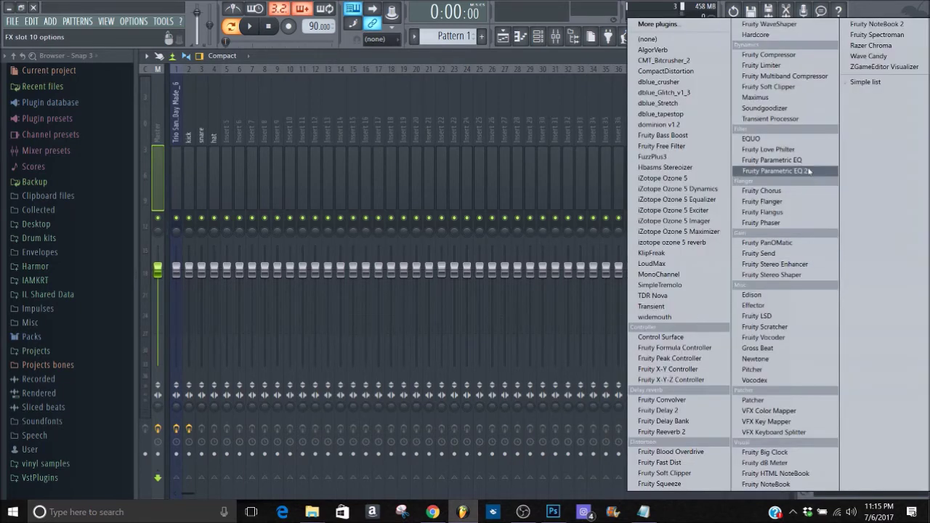
left_click(805, 89)
key("space")
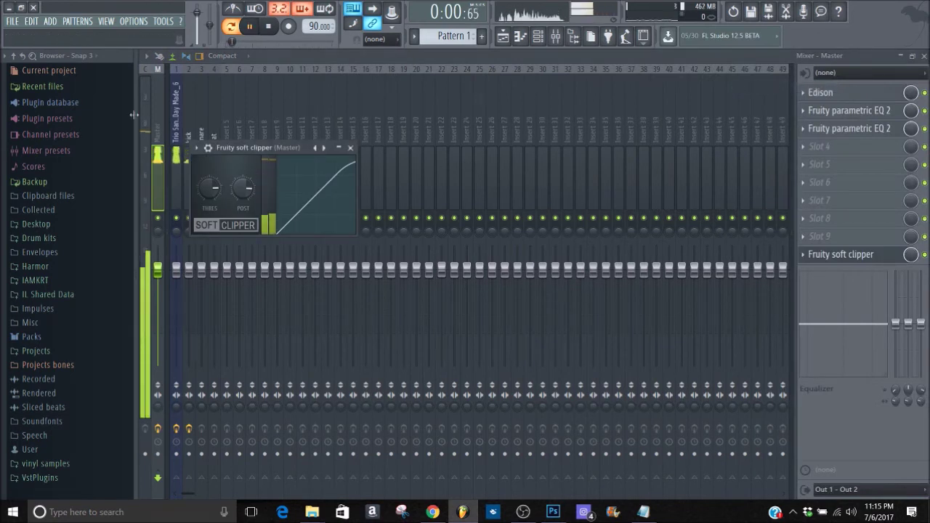
key("space")
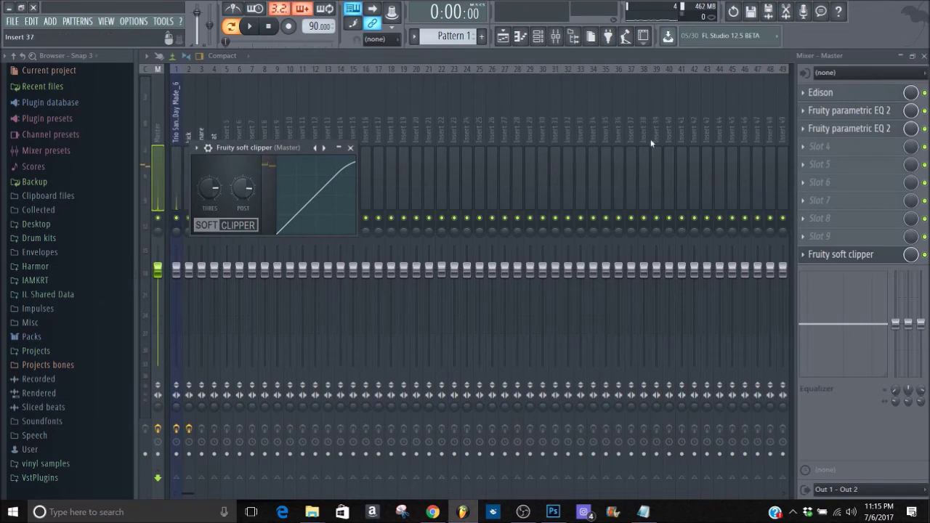
Replace the Soft Clipper in slot 10 of the Master with Fruity Limiter and raise its gain to 3.1 dB during playback.
left_click(808, 254)
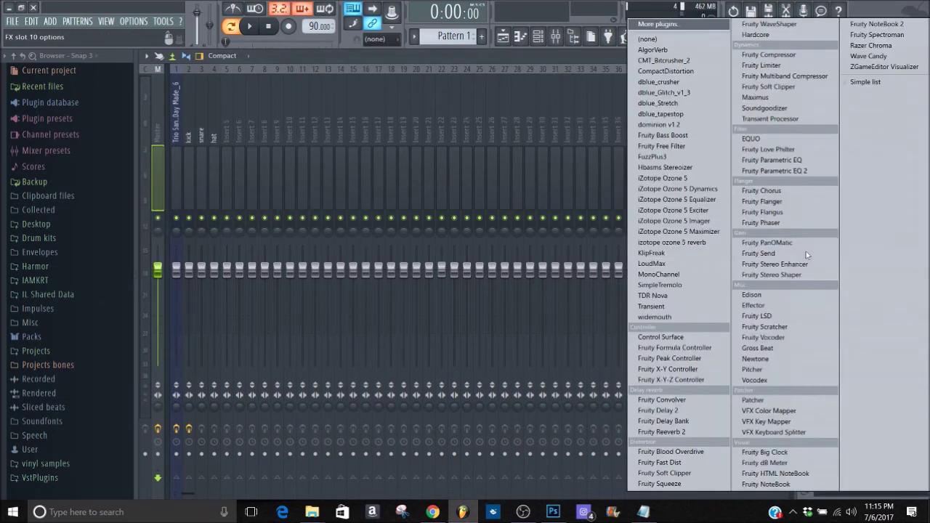
left_click(785, 68)
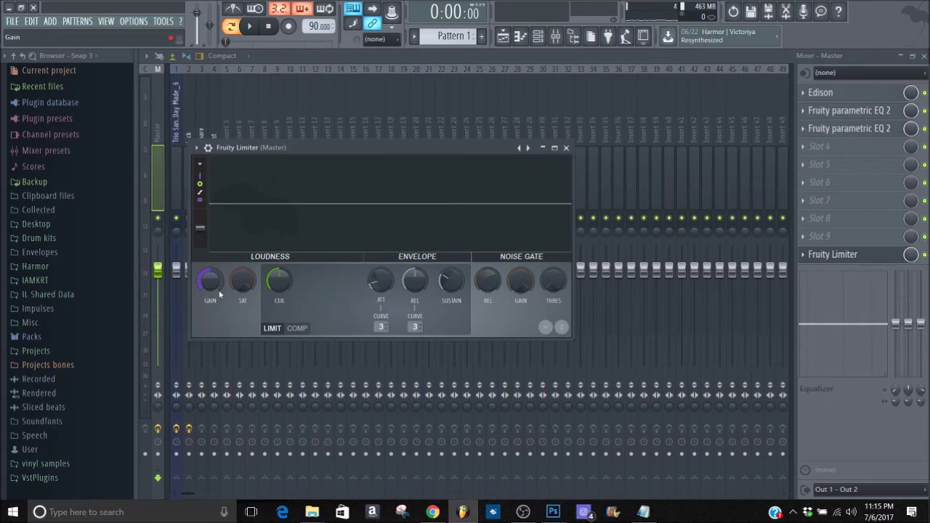
key("space")
left_click_drag(218, 290, 219, 279)
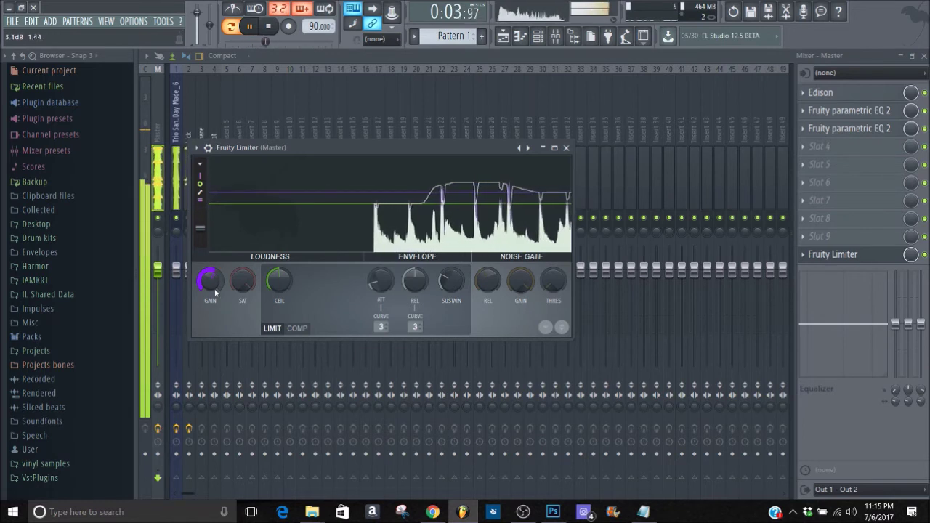
key("space")
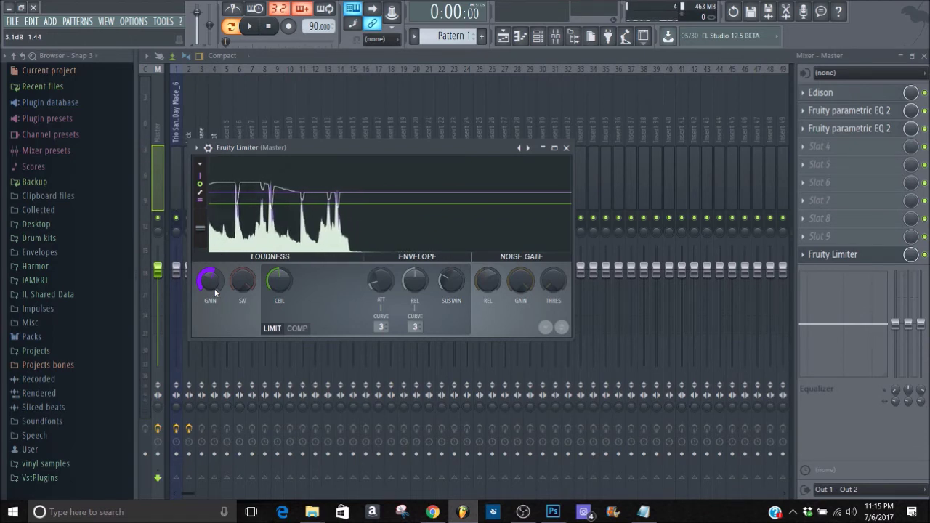
Try the limiter's gain at about 5.6 dB from its default during playback, and restore the default.
right_click(215, 293)
left_click(221, 294)
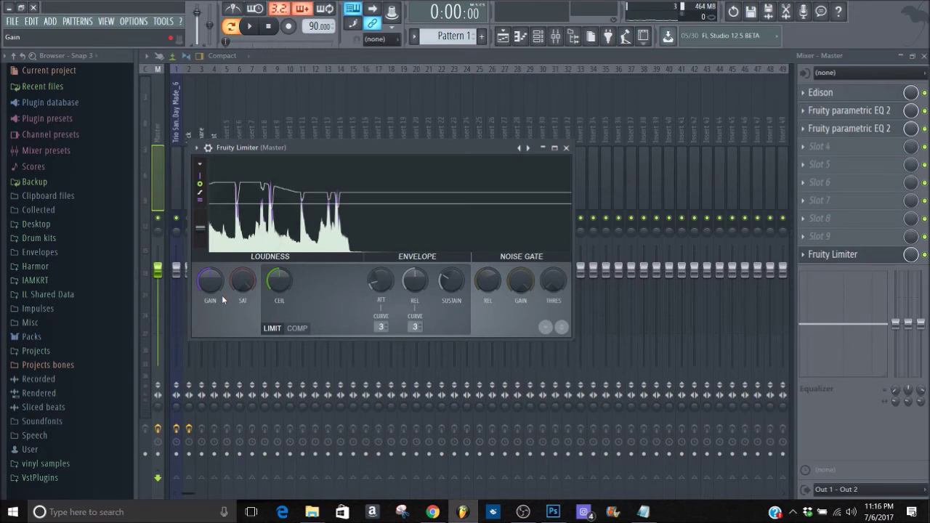
left_click_drag(222, 293, 211, 290)
key("space")
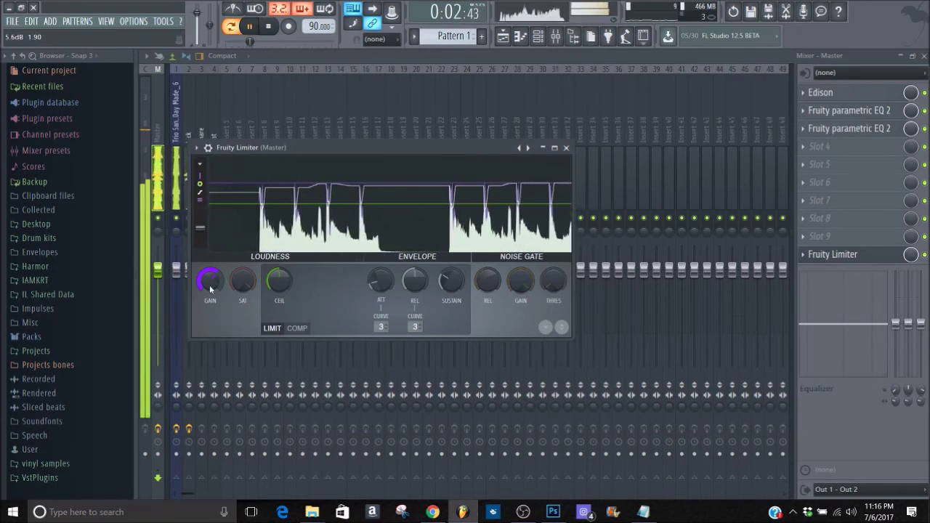
left_click_drag(210, 286, 209, 284)
key("space")
right_click(209, 284)
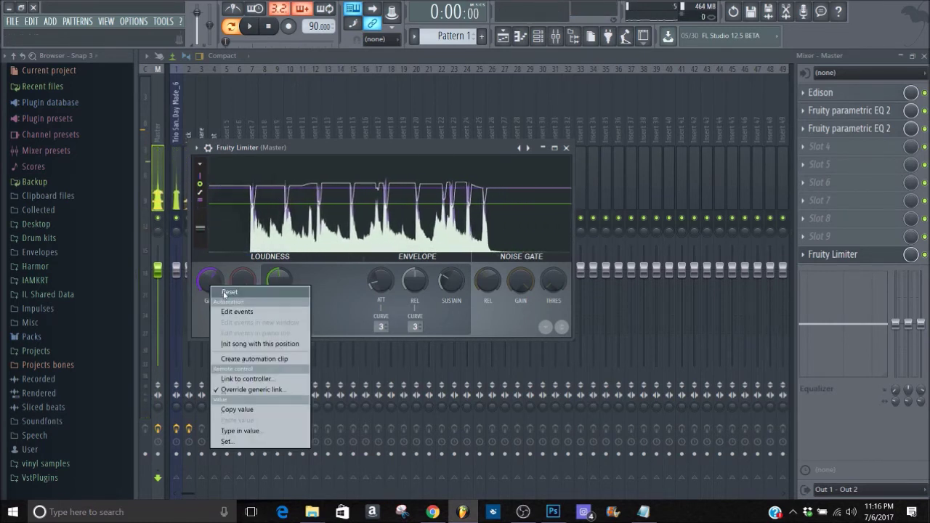
left_click(229, 292)
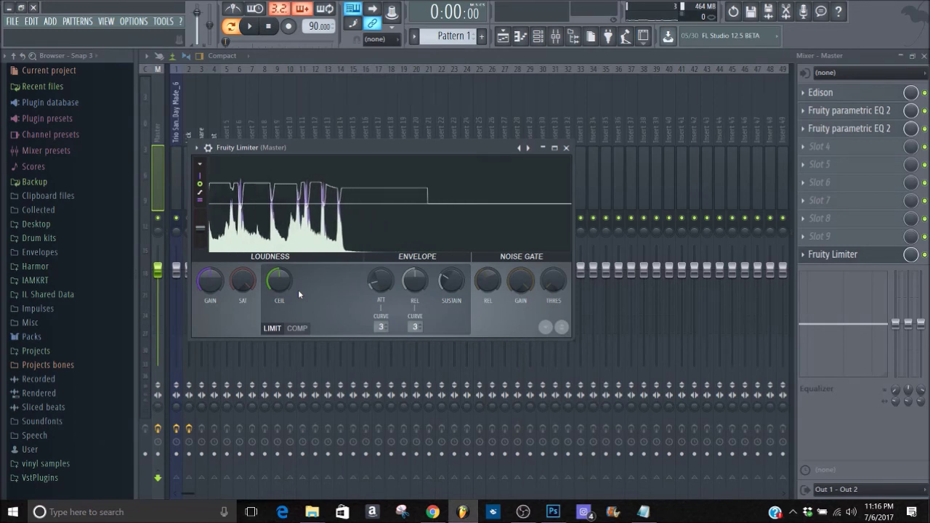
Try the limiter with its ceiling at maximum, saturation threshold at -0.2 dB and gain at about 5.1 dB during playback.
left_click_drag(279, 280, 279, 258)
scroll(254, 285, "up", 3)
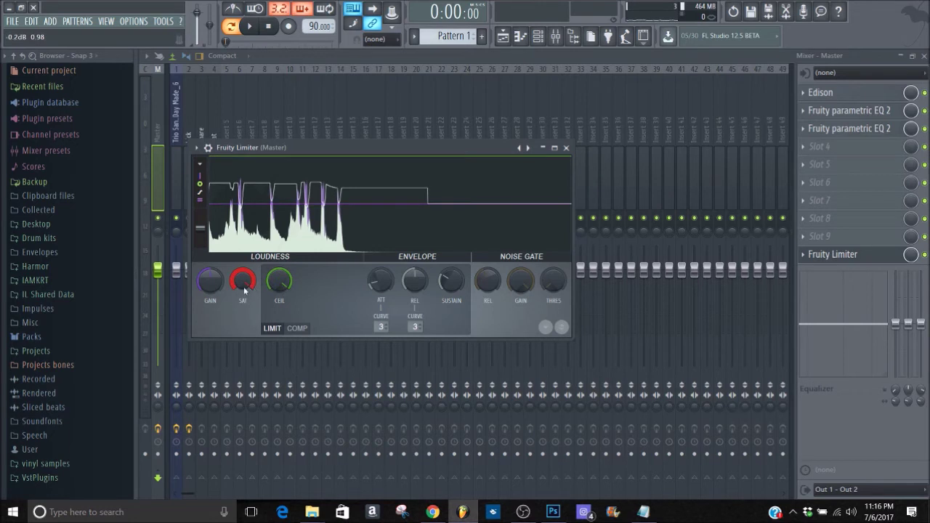
scroll(210, 287, "up", 3)
key("space")
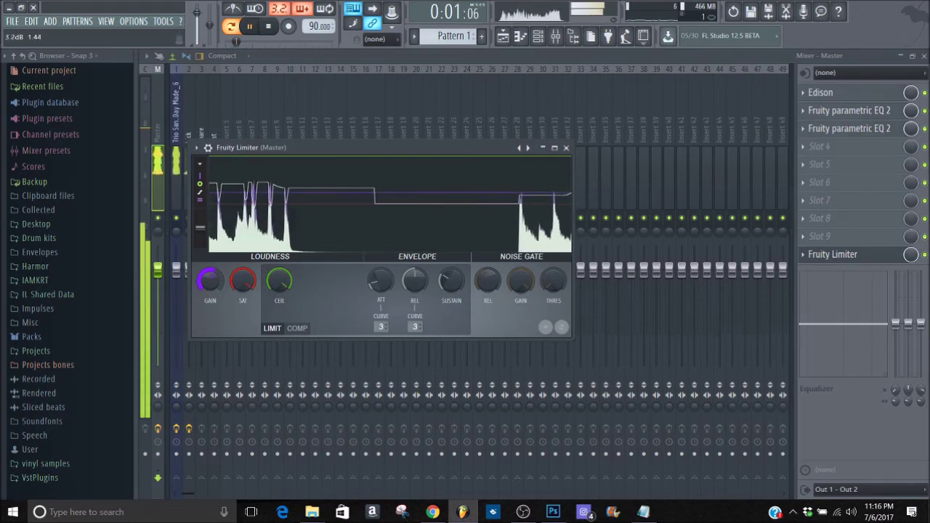
scroll(208, 286, "up", 4)
scroll(209, 286, "down", 2)
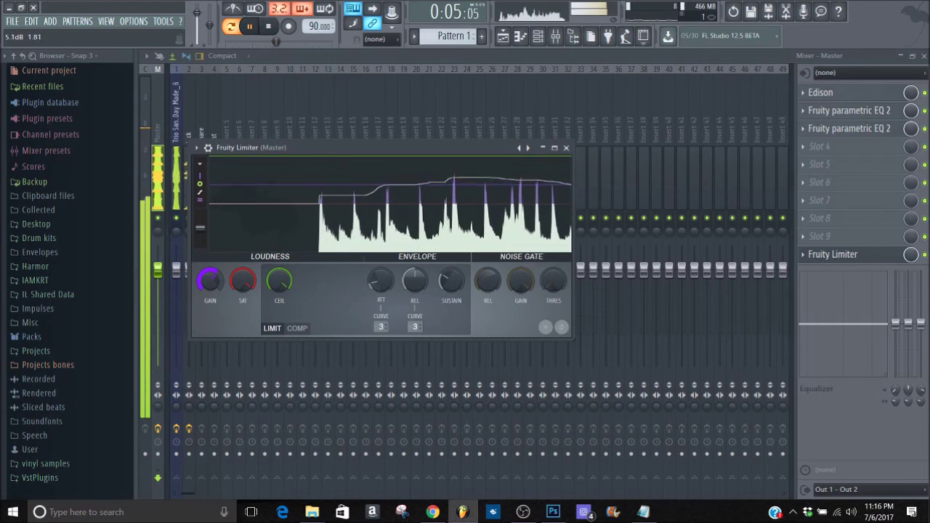
Reset the Fruity Limiter's gain and ceiling to their defaults and stop playback.
right_click(209, 289)
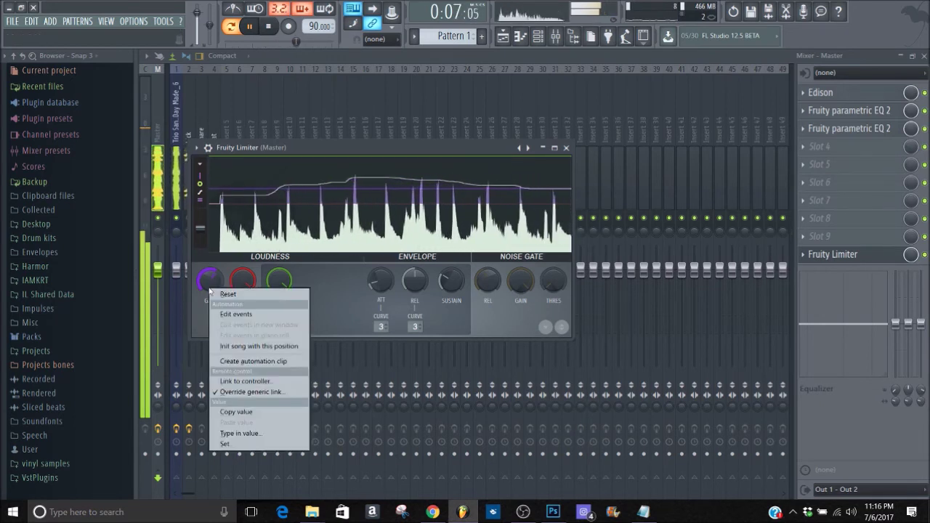
left_click(227, 294)
key("space")
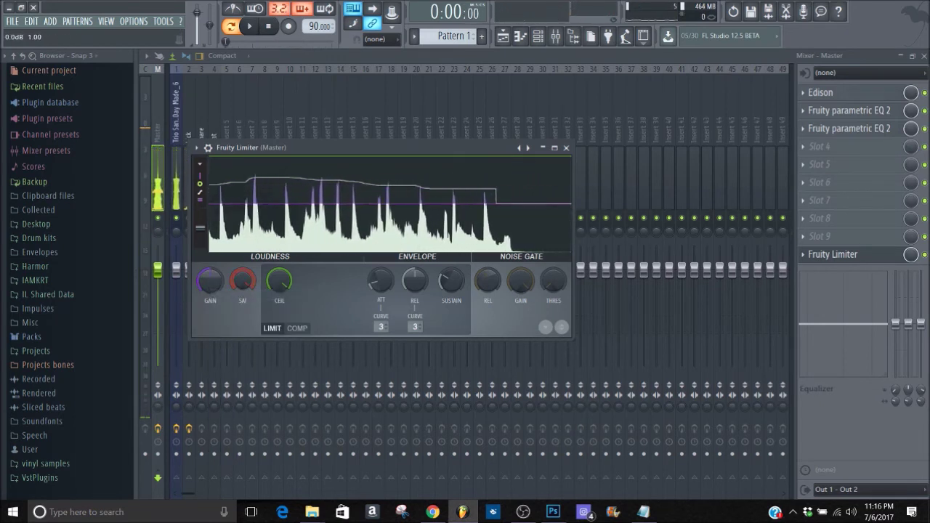
right_click(279, 281)
left_click(295, 288)
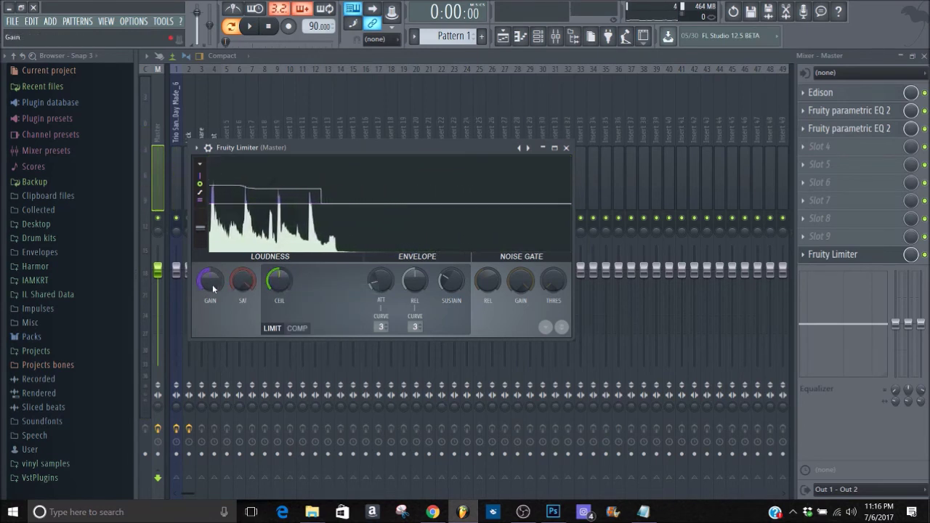
Set the Fruity Limiter's gain on the Master to 2.3 dB and audition the beat.
mouse_move(213, 284)
left_mouse_down()
mouse_move(212, 266)
mouse_move(212, 286)
left_mouse_up()
key("space")
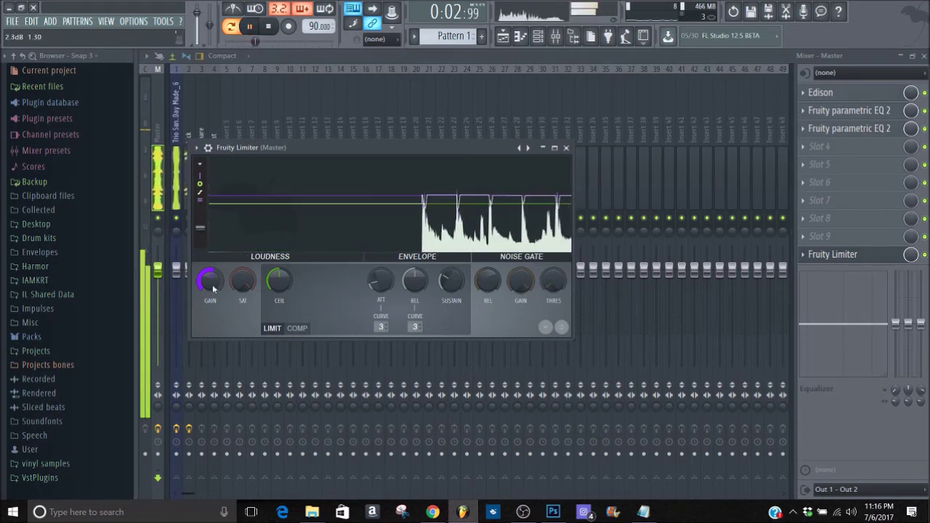
key("space")
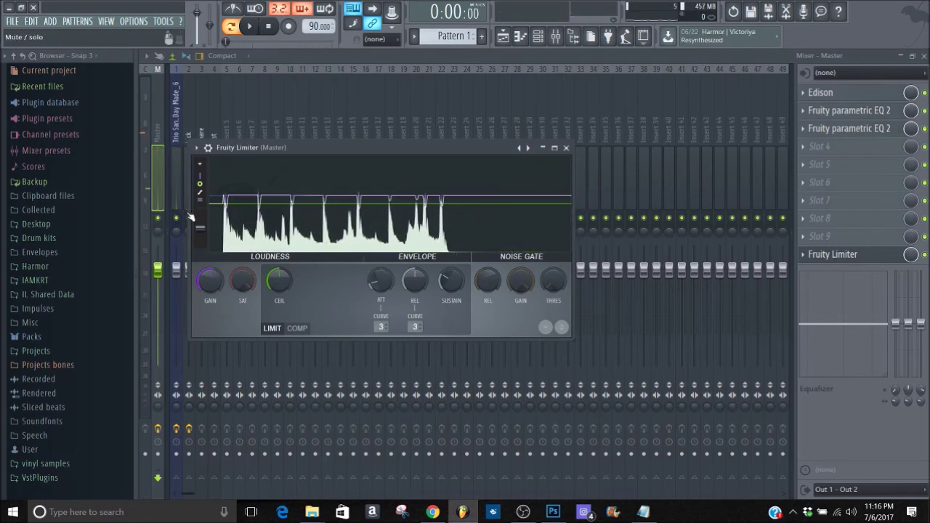
key("space")
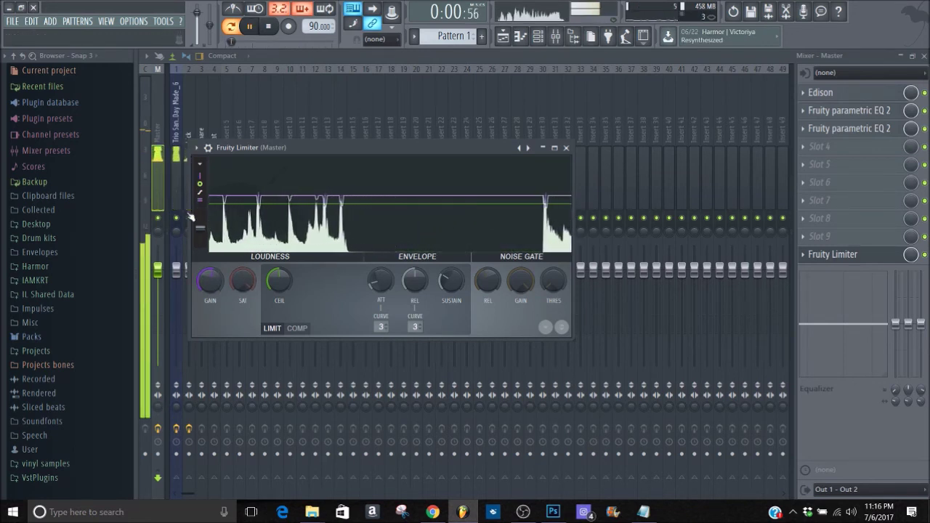
left_click(157, 271)
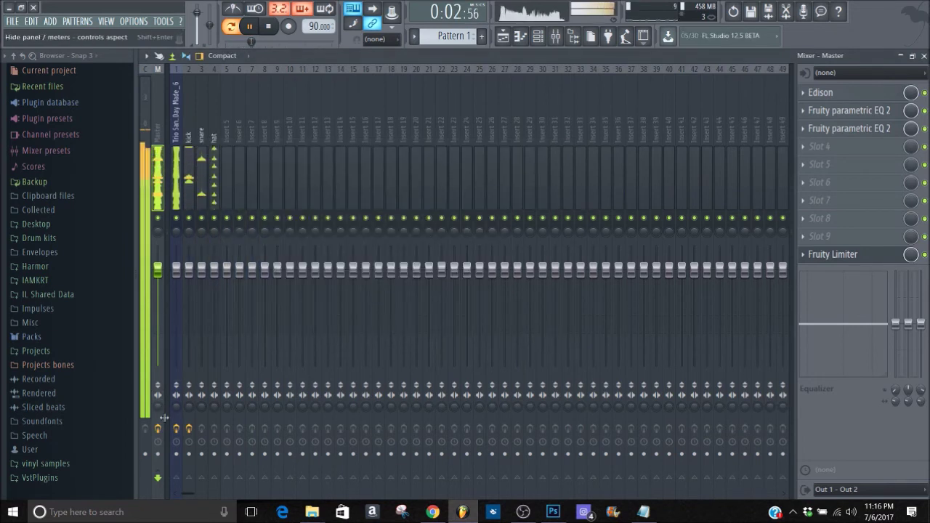
Adjust the Master track's stereo separation to about 36% separated, auditioning the beat, and stop playback.
key("space")
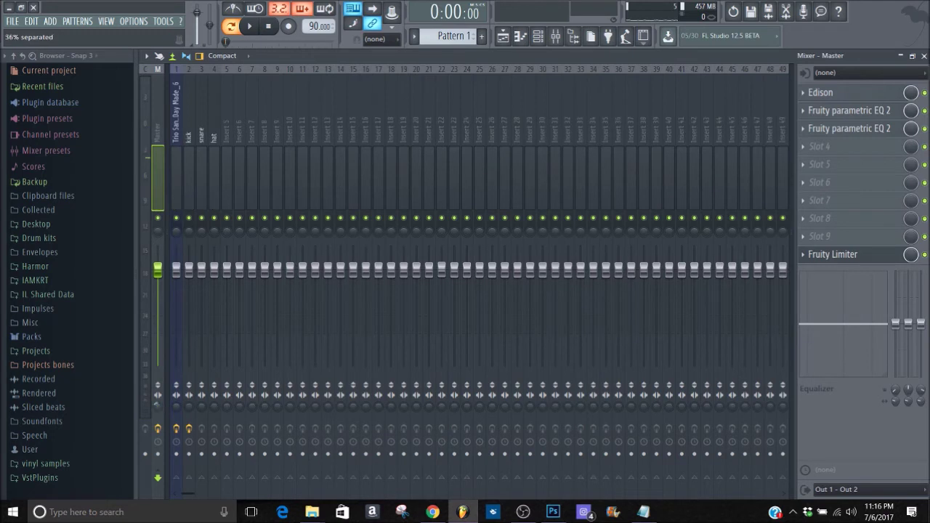
key("space")
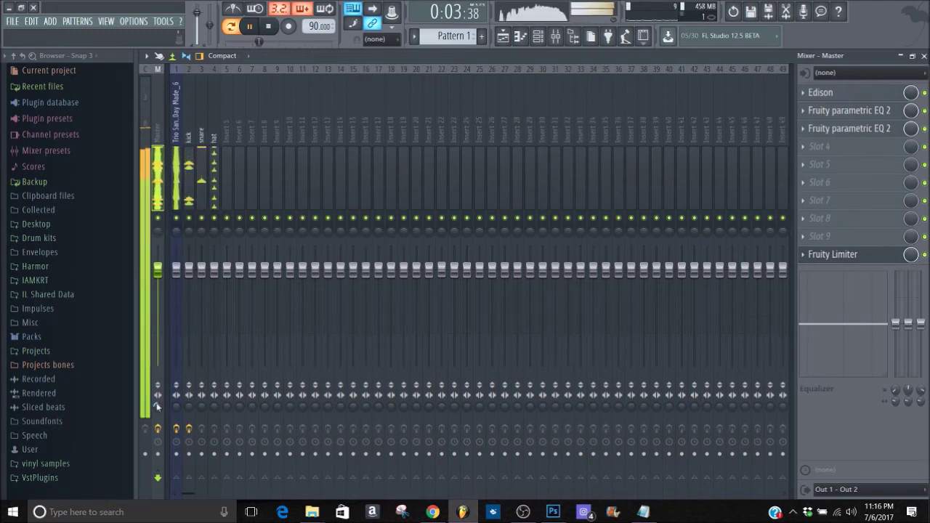
left_click_drag(157, 407, 157, 450)
left_click_drag(155, 406, 155, 406)
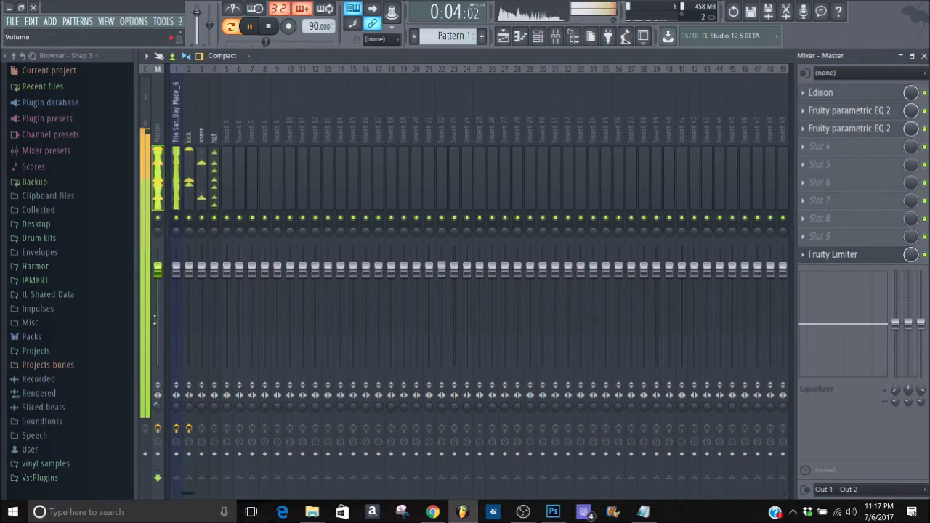
key("space")
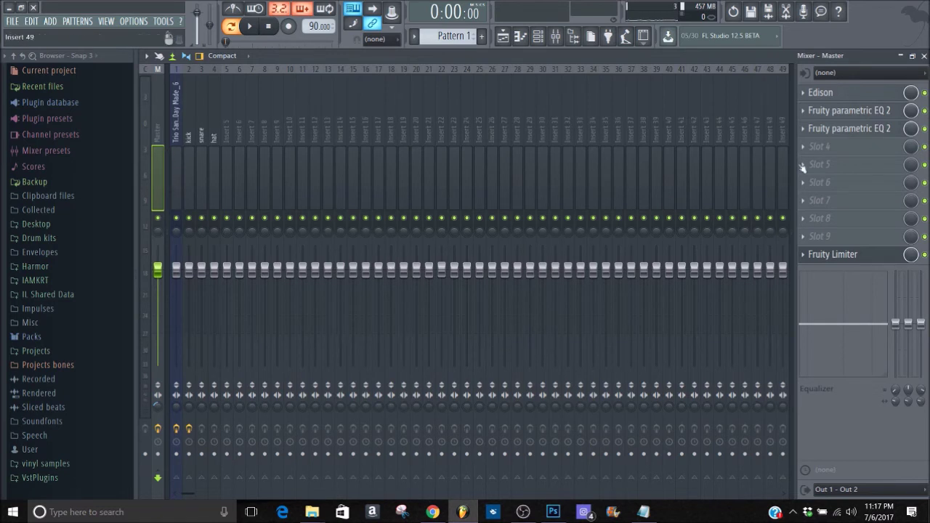
Close the limiter and mixer windows, and play the finished pattern briefly from the start.
left_click(848, 129)
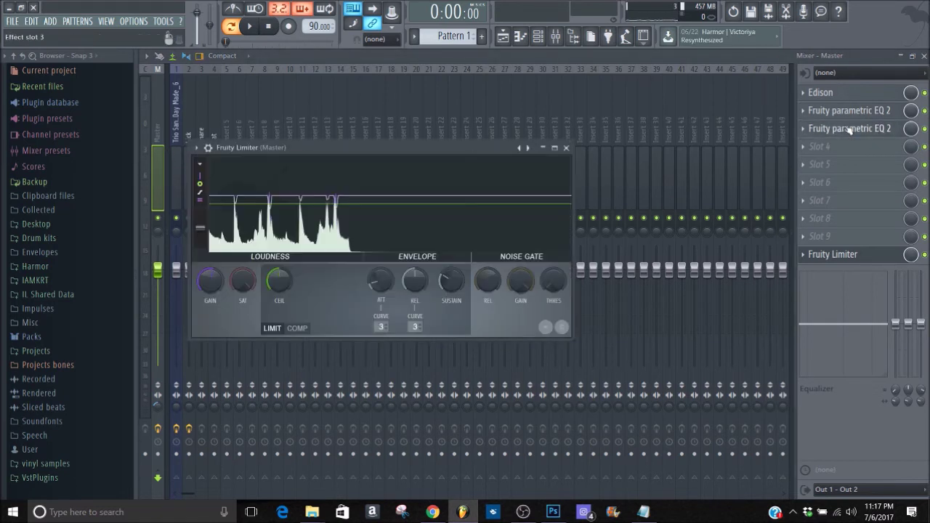
left_click(566, 147)
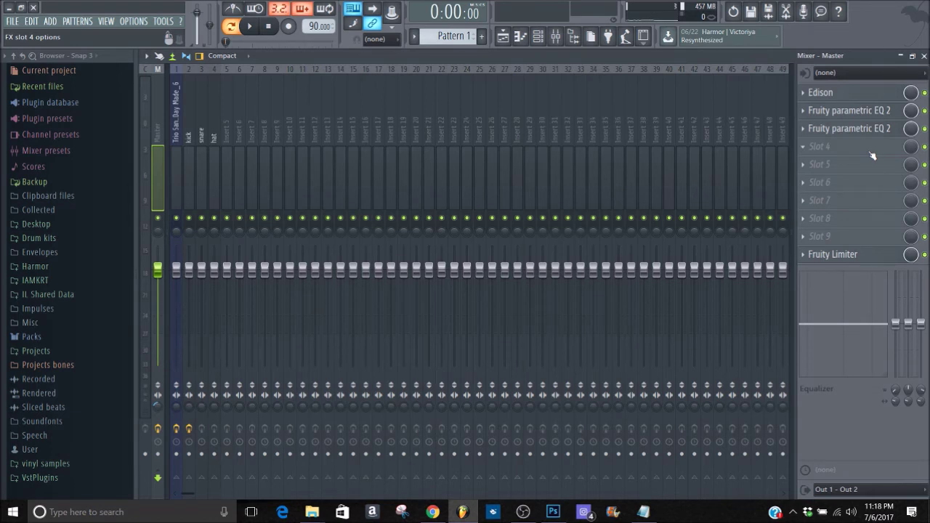
left_click(923, 56)
key("space")
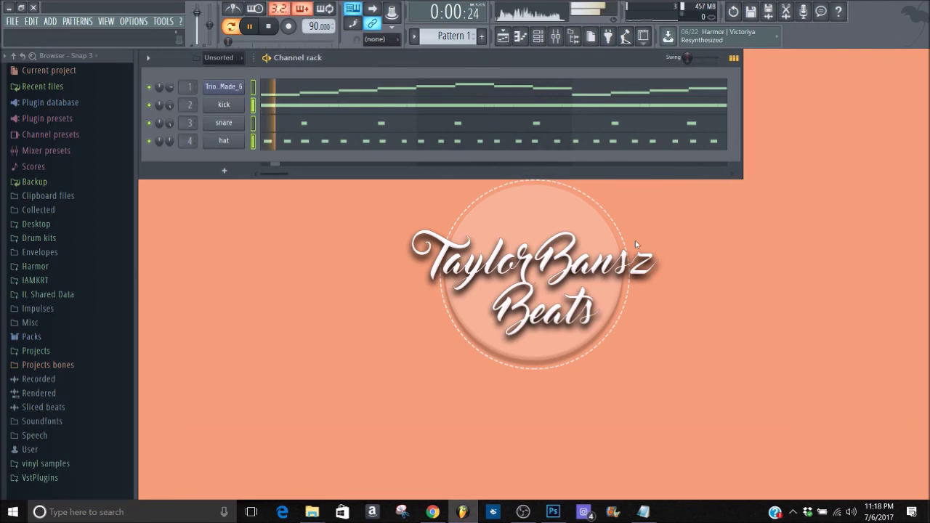
key("space")
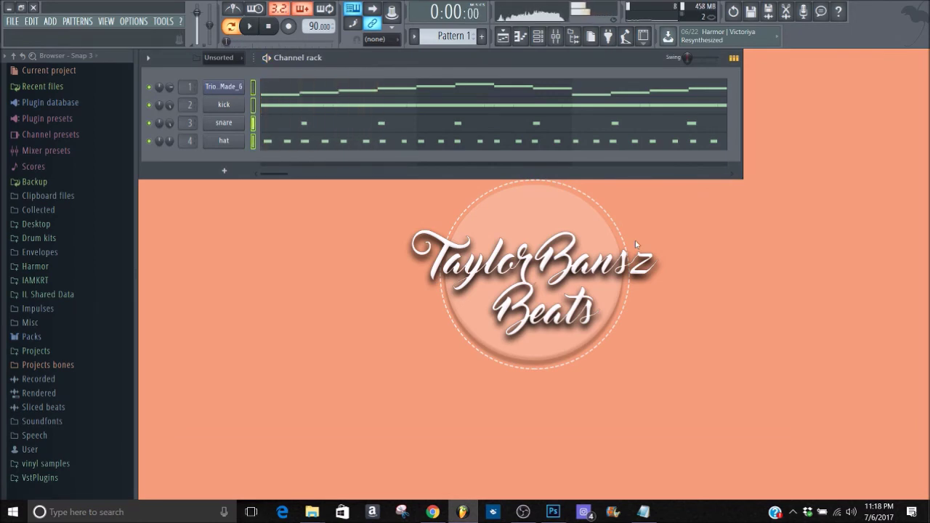